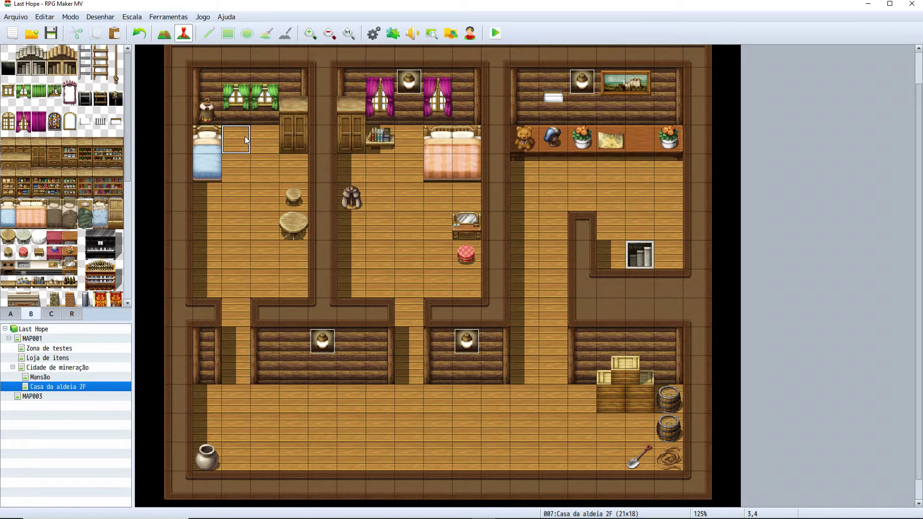
Set the player's starting position on the floor tile beside the blue bed's pillow
{"action": "scroll", "coordinate": [244, 137], "scroll_direction": "up", "scroll_amount": 2}
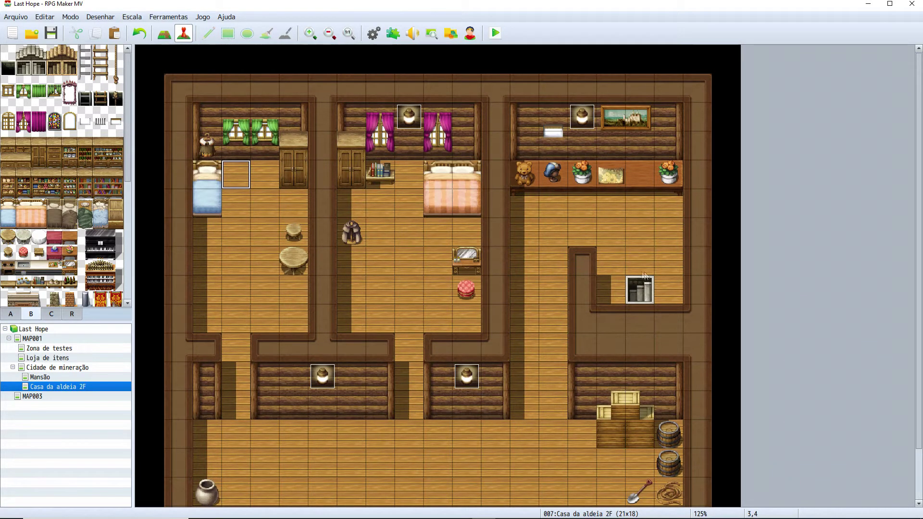
{"action": "right_click", "coordinate": [252, 180]}
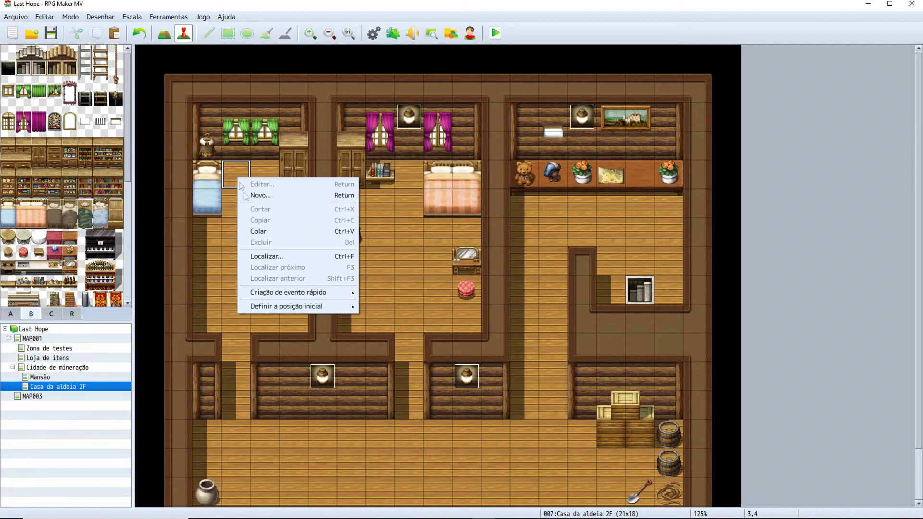
{"action": "mouse_move", "coordinate": [271, 308]}
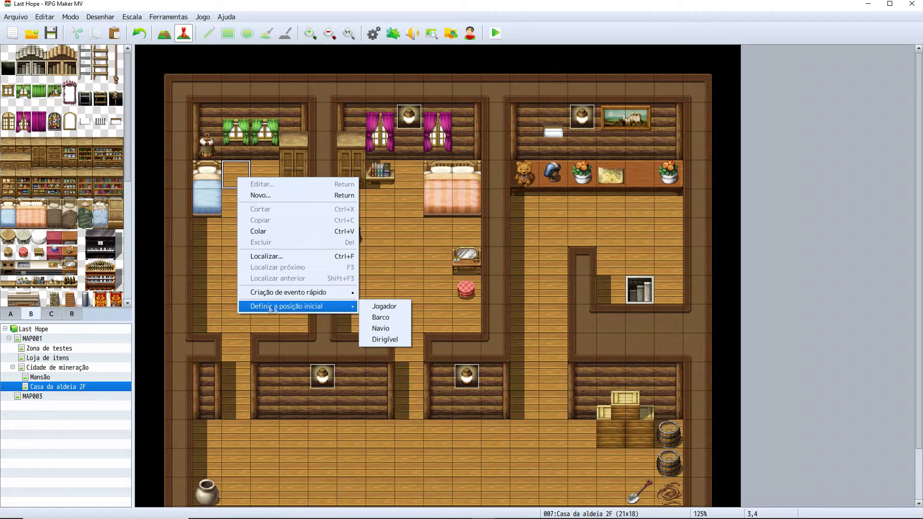
{"action": "left_click", "coordinate": [383, 307]}
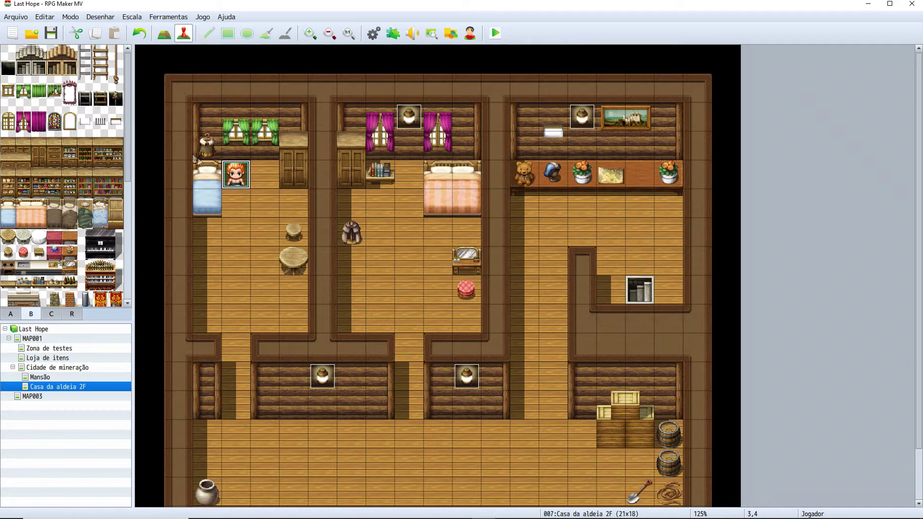
Create a new event on the black tile at 0,4 outside the house and set its trigger to Execução automática
{"action": "left_click", "coordinate": [150, 175]}
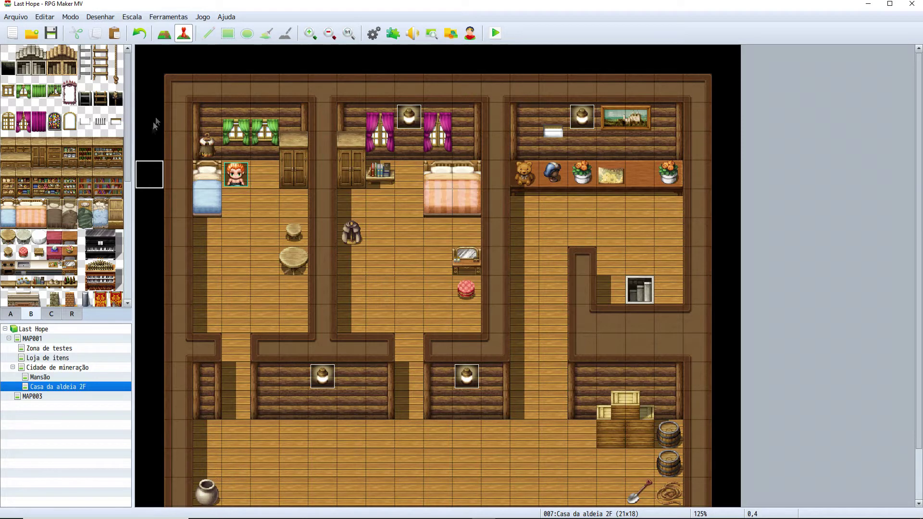
{"action": "double_click", "coordinate": [153, 166]}
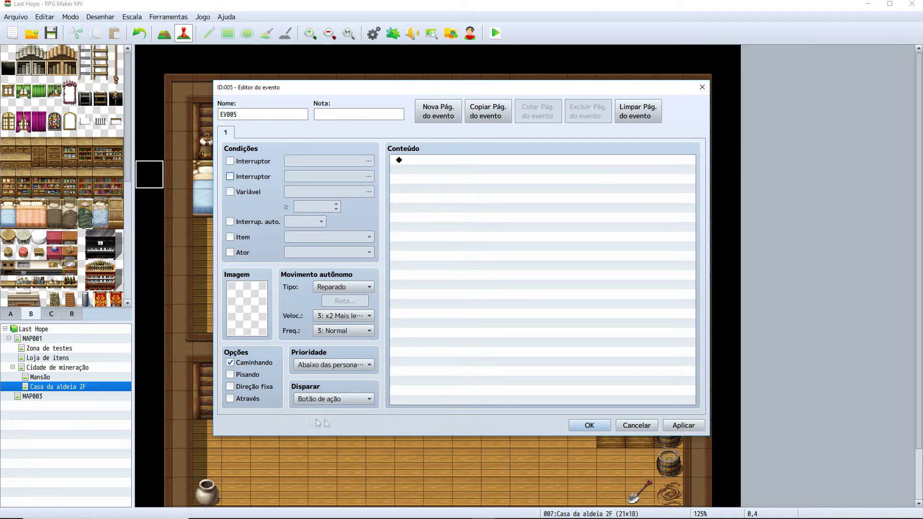
{"action": "left_click", "coordinate": [359, 401]}
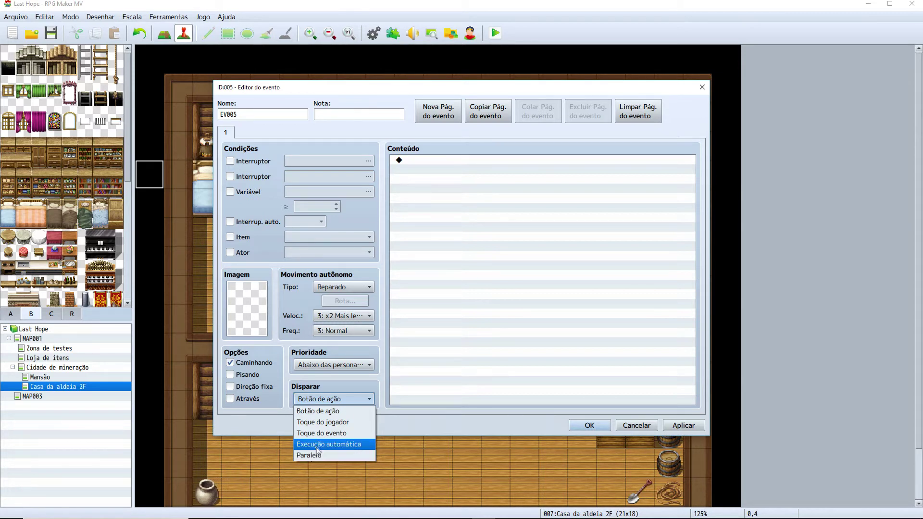
{"action": "left_click", "coordinate": [317, 445]}
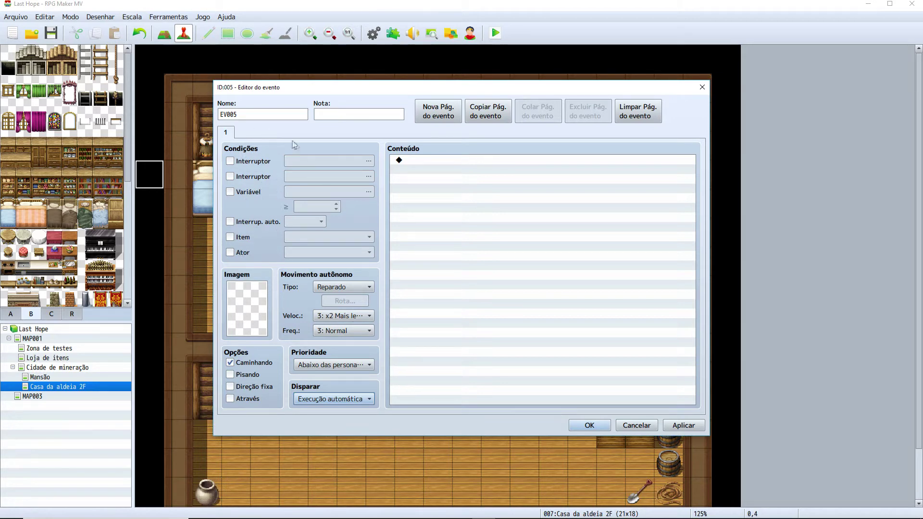
Start a show-text command in the event and choose the first face of the Train-ChildM image set
{"action": "double_click", "coordinate": [461, 164]}
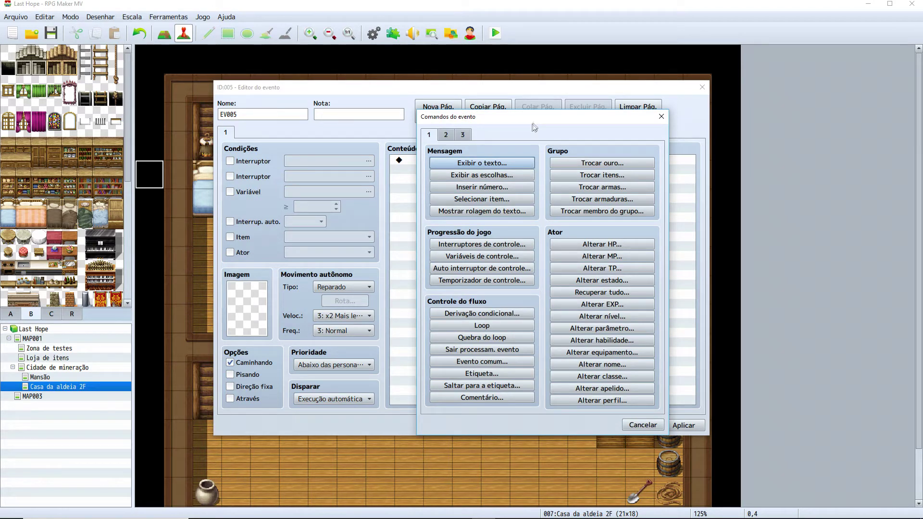
{"action": "left_click", "coordinate": [482, 163]}
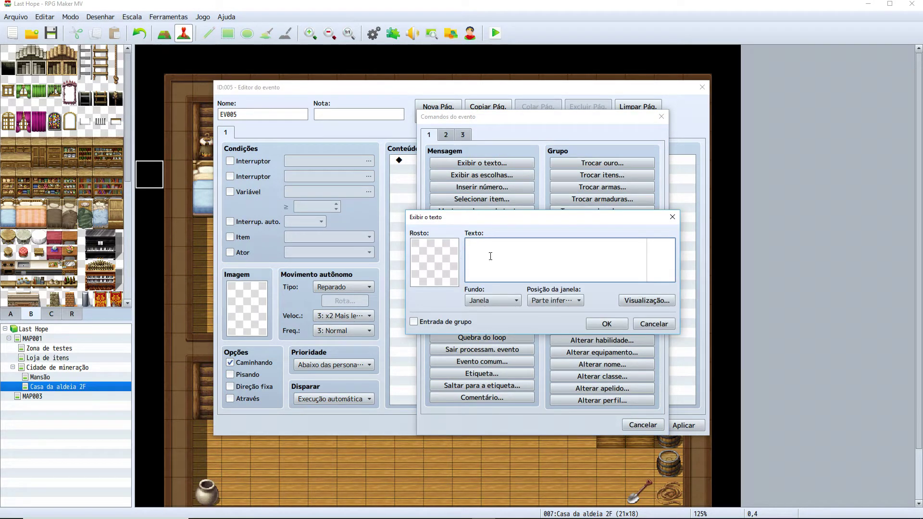
{"action": "double_click", "coordinate": [426, 257]}
{"action": "left_click", "coordinate": [415, 247]}
{"action": "left_click", "coordinate": [398, 276]}
{"action": "left_click", "coordinate": [397, 286]}
{"action": "left_click", "coordinate": [394, 295]}
{"action": "left_click", "coordinate": [393, 305]}
{"action": "left_click", "coordinate": [395, 333]}
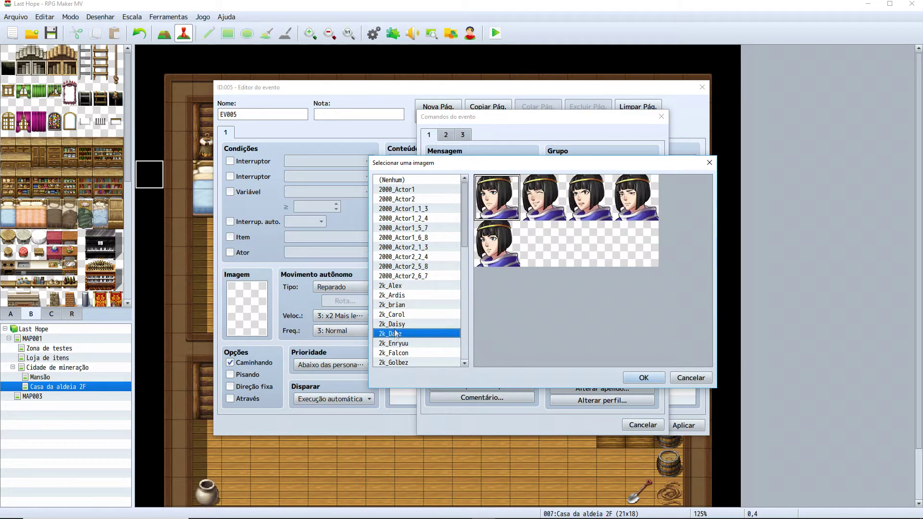
{"action": "scroll", "coordinate": [395, 332], "scroll_direction": "down", "scroll_amount": 4}
{"action": "left_click", "coordinate": [406, 326]}
{"action": "left_click", "coordinate": [404, 343]}
{"action": "scroll", "coordinate": [407, 343], "scroll_direction": "down", "scroll_amount": 5}
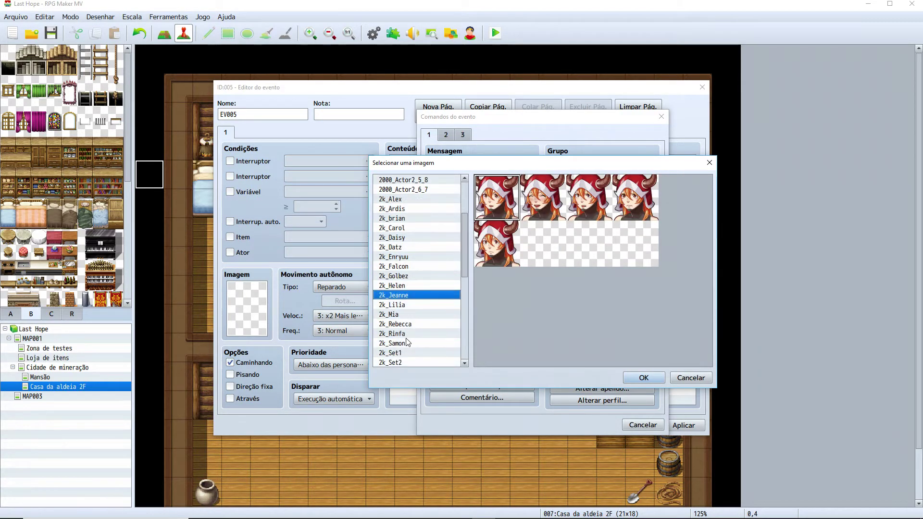
{"action": "left_click", "coordinate": [407, 342]}
{"action": "left_click", "coordinate": [399, 354]}
{"action": "scroll", "coordinate": [399, 353], "scroll_direction": "down", "scroll_amount": 2}
{"action": "left_click", "coordinate": [405, 335]}
{"action": "scroll", "coordinate": [397, 364], "scroll_direction": "down", "scroll_amount": 2}
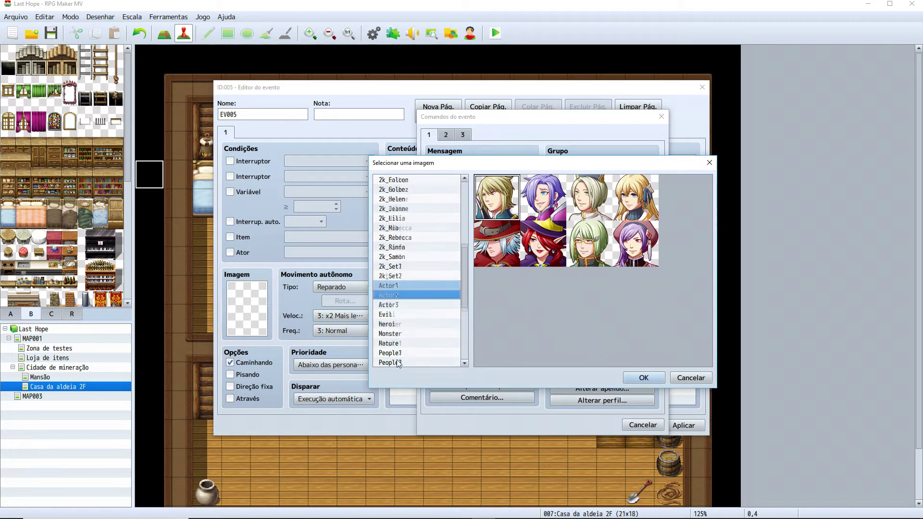
{"action": "left_click", "coordinate": [395, 315]}
{"action": "left_click", "coordinate": [392, 335]}
{"action": "left_click", "coordinate": [393, 351]}
{"action": "scroll", "coordinate": [399, 352], "scroll_direction": "down", "scroll_amount": 2}
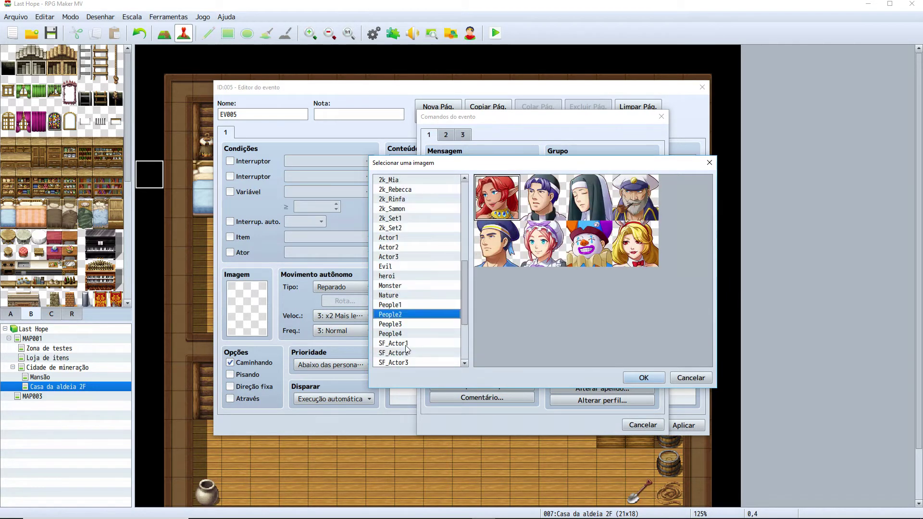
{"action": "left_click", "coordinate": [405, 345]}
{"action": "scroll", "coordinate": [405, 345], "scroll_direction": "down", "scroll_amount": 1}
{"action": "left_click", "coordinate": [408, 329]}
{"action": "left_click", "coordinate": [405, 344]}
{"action": "scroll", "coordinate": [406, 344], "scroll_direction": "down", "scroll_amount": 1}
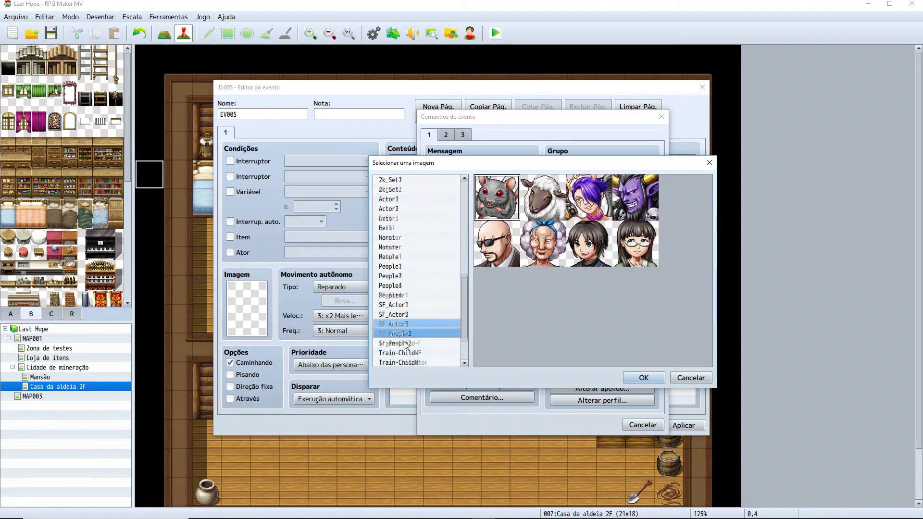
{"action": "left_click", "coordinate": [409, 316]}
{"action": "left_click", "coordinate": [406, 324]}
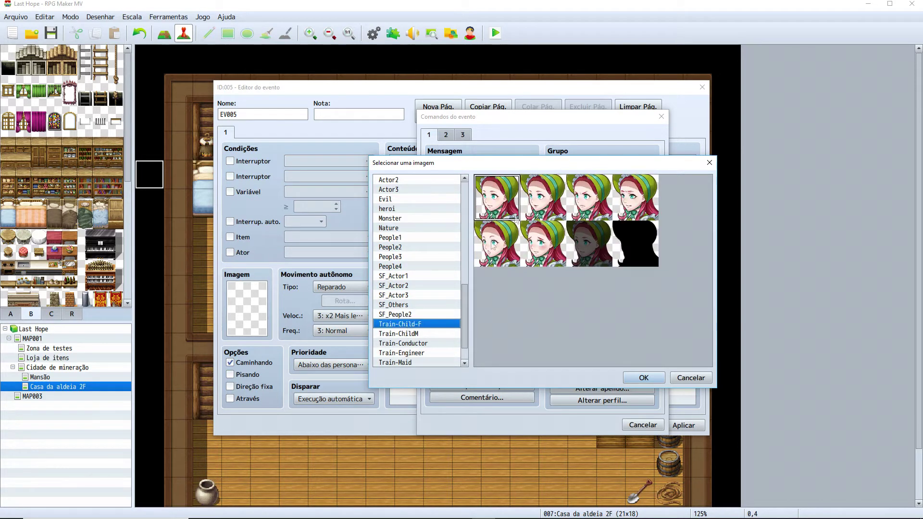
{"action": "left_click", "coordinate": [406, 336]}
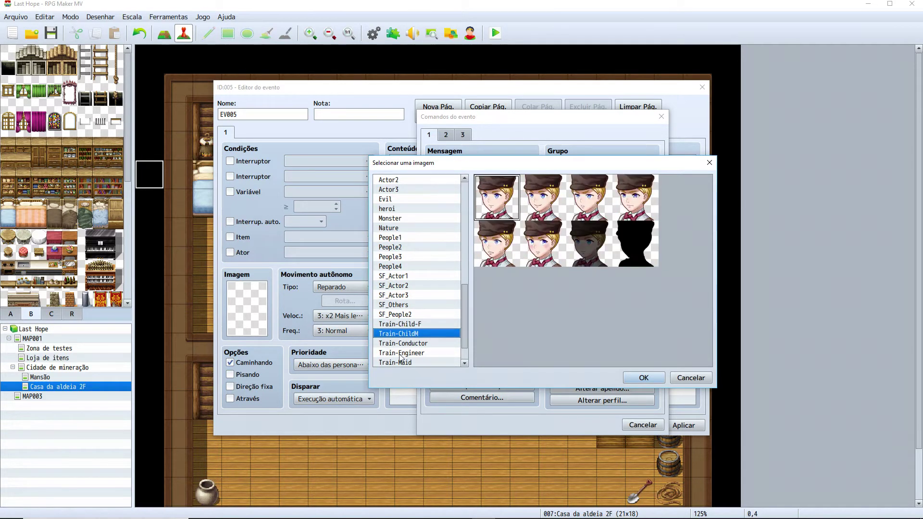
{"action": "double_click", "coordinate": [498, 211]}
Write the message "Uohhhhh, tenho que acordar!" and add it to the event
{"action": "left_click", "coordinate": [507, 256]}
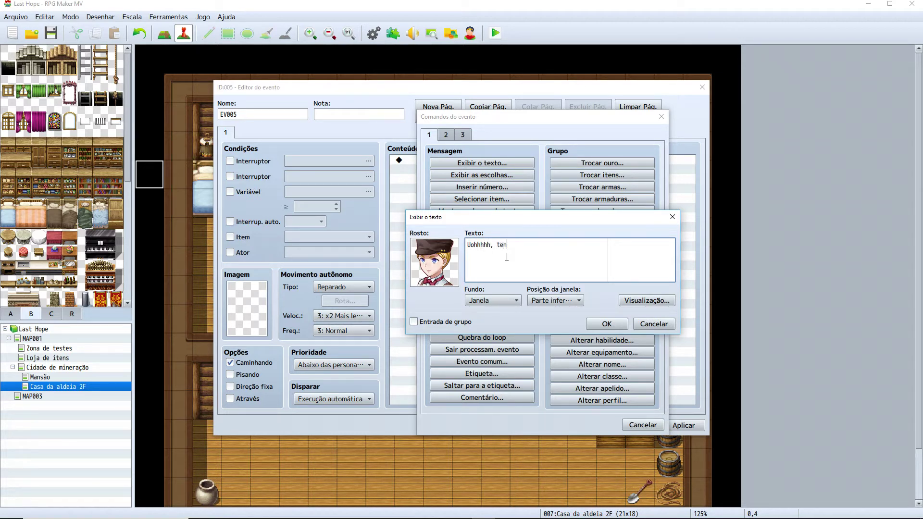
{"action": "type", "text": "cordar!"}
{"action": "left_click", "coordinate": [606, 324]}
Duplicate the first message and replace the copy's text with "Espero que a mamãe já tenha feito o café"
{"action": "left_click", "coordinate": [490, 170]}
{"action": "key", "text": "ctrl+c"}
{"action": "left_click", "coordinate": [466, 178]}
{"action": "key", "text": "ctrl+v"}
{"action": "double_click", "coordinate": [459, 186]}
{"action": "left_click_drag", "start_coordinate": [565, 244], "coordinate": [400, 245]}
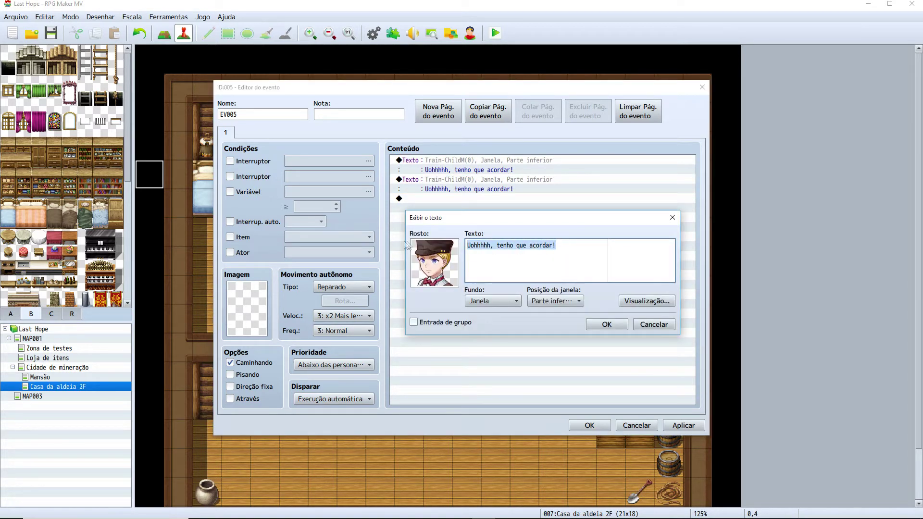
{"action": "key", "text": "BackSpace"}
{"action": "type", "text": "Espero que a mamãe já tenha feito o café"}
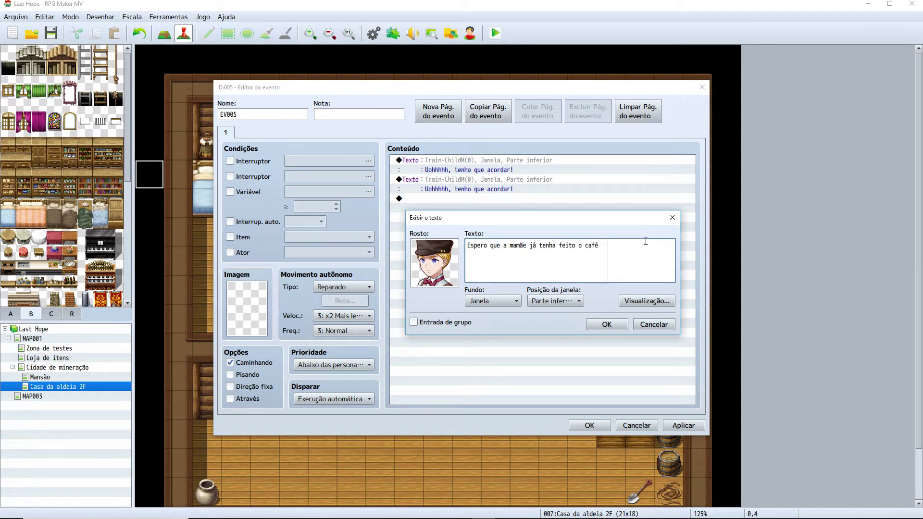
{"action": "left_click", "coordinate": [606, 324]}
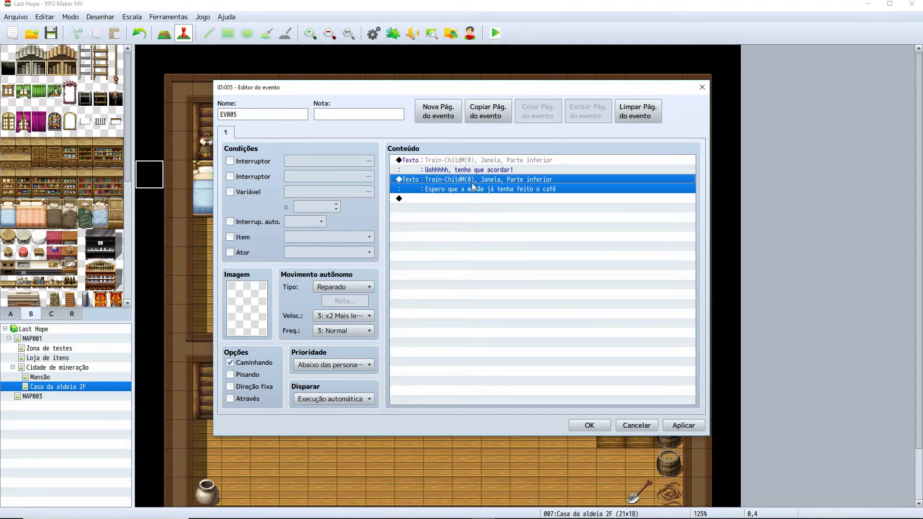
Add a third message copy with the fifth Train-ChildM face and the text "A não! Esqueci, ela disse que ia sair logo cedo."
{"action": "left_click", "coordinate": [450, 202]}
{"action": "key", "text": "ctrl+v"}
{"action": "double_click", "coordinate": [430, 200]}
{"action": "double_click", "coordinate": [429, 283]}
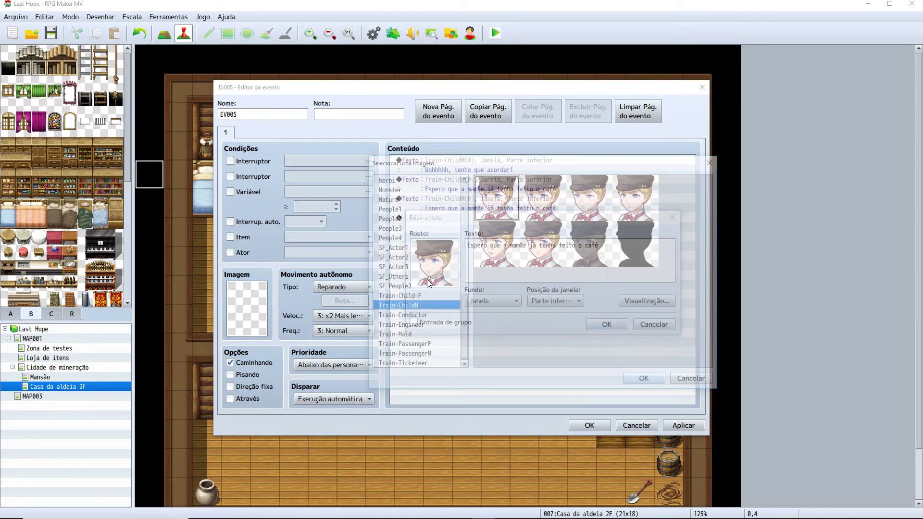
{"action": "double_click", "coordinate": [509, 253]}
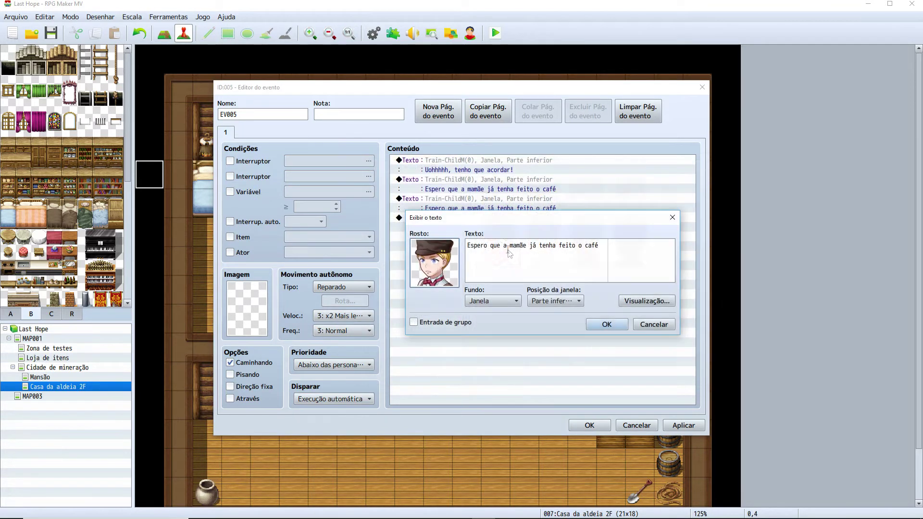
{"action": "type", "text": "A"}
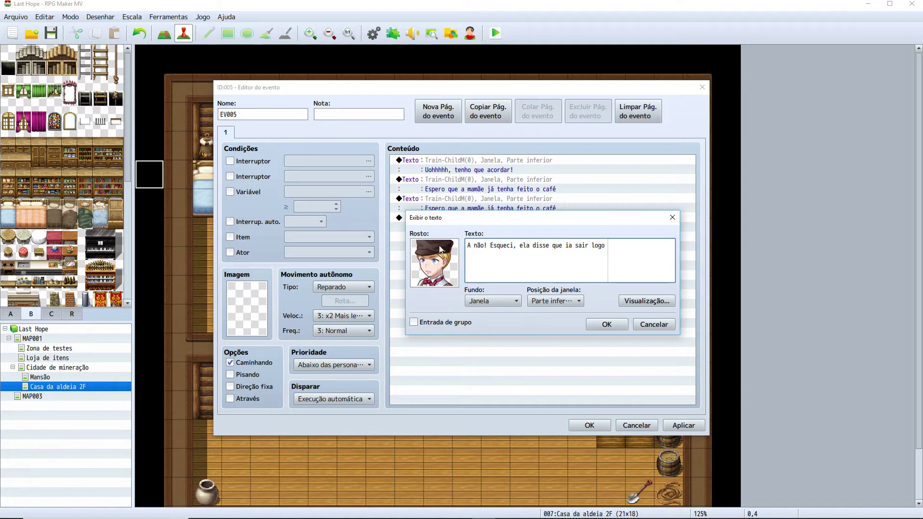
{"action": "type", "text": "do."}
{"action": "left_click", "coordinate": [604, 324]}
Duplicate the third message, change the copy's text to "Terei que preparar o café eu mesmo..." and save the event
{"action": "key", "text": "ctrl+c"}
{"action": "left_click", "coordinate": [452, 229]}
{"action": "key", "text": "ctrl+v"}
{"action": "double_click", "coordinate": [451, 231]}
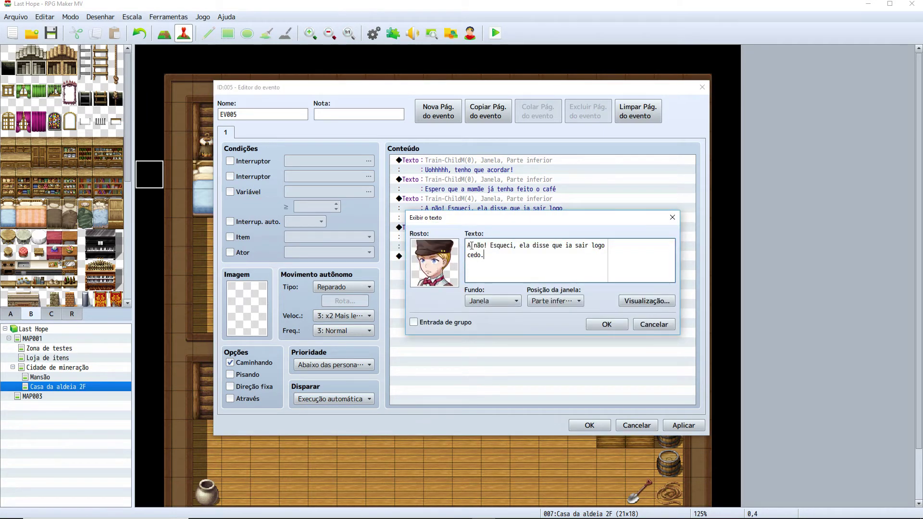
{"action": "left_click_drag", "start_coordinate": [489, 252], "coordinate": [454, 238]}
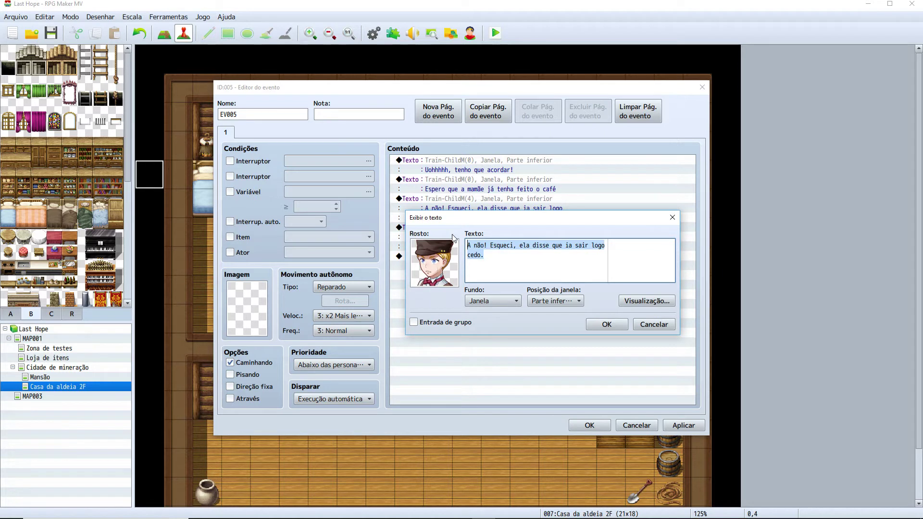
{"action": "type", "text": "Terei que preparar o café eu mesmo..."}
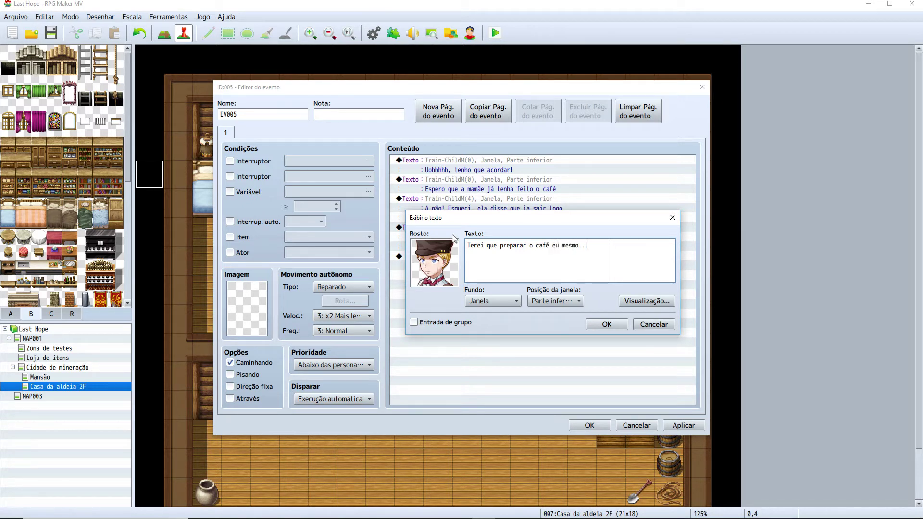
{"action": "left_click", "coordinate": [606, 324]}
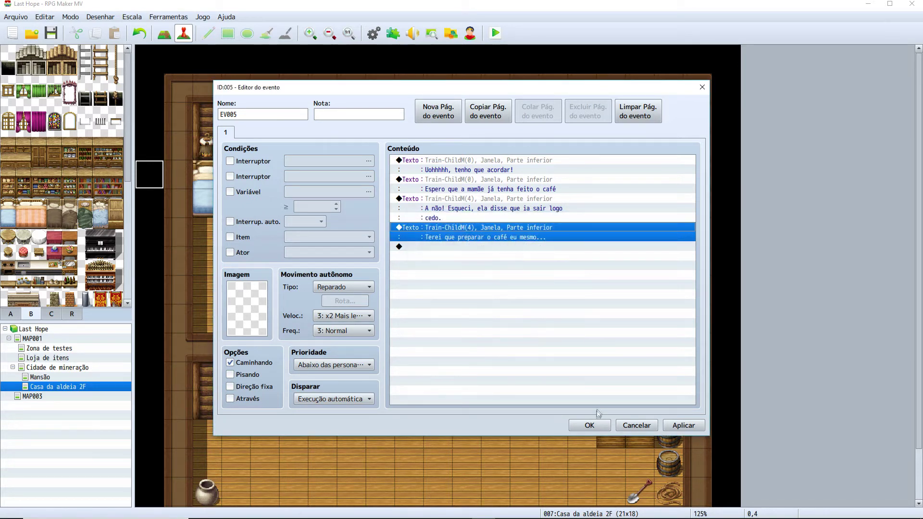
{"action": "left_click", "coordinate": [589, 425]}
Move the player's starting position one tile over onto the blue bed's pillow
{"action": "left_click", "coordinate": [230, 183]}
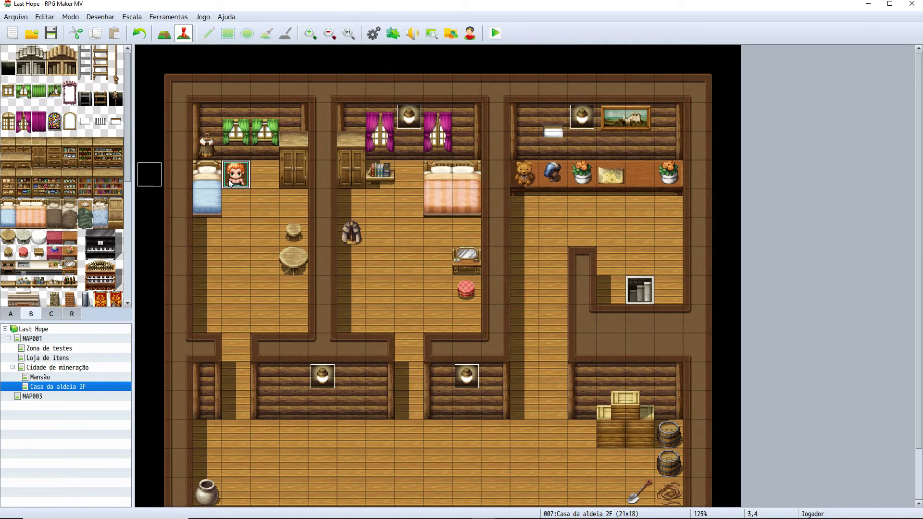
{"action": "left_click_drag", "start_coordinate": [230, 182], "coordinate": [206, 181]}
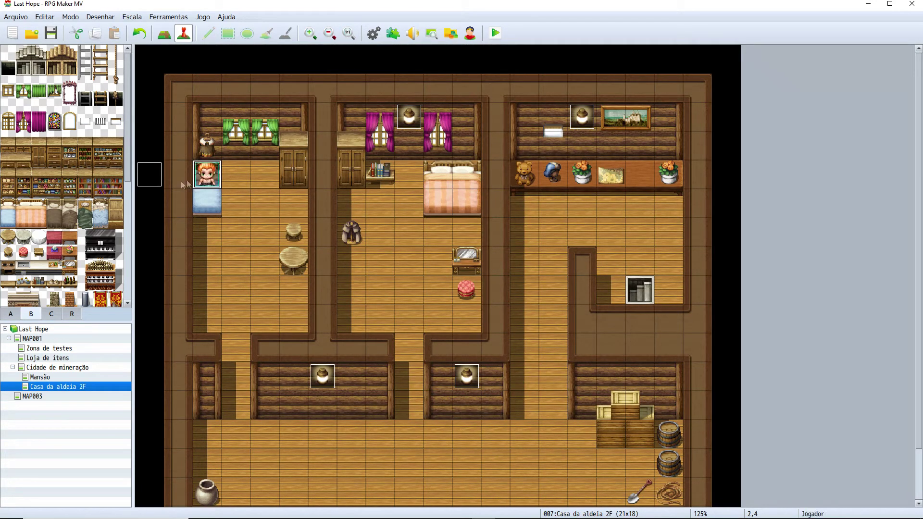
{"action": "left_click", "coordinate": [150, 180]}
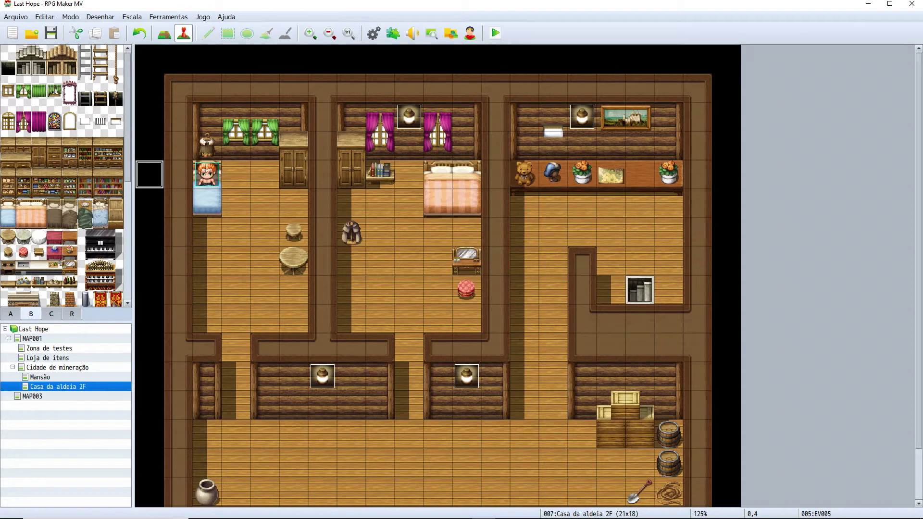
{"action": "left_click", "coordinate": [213, 181]}
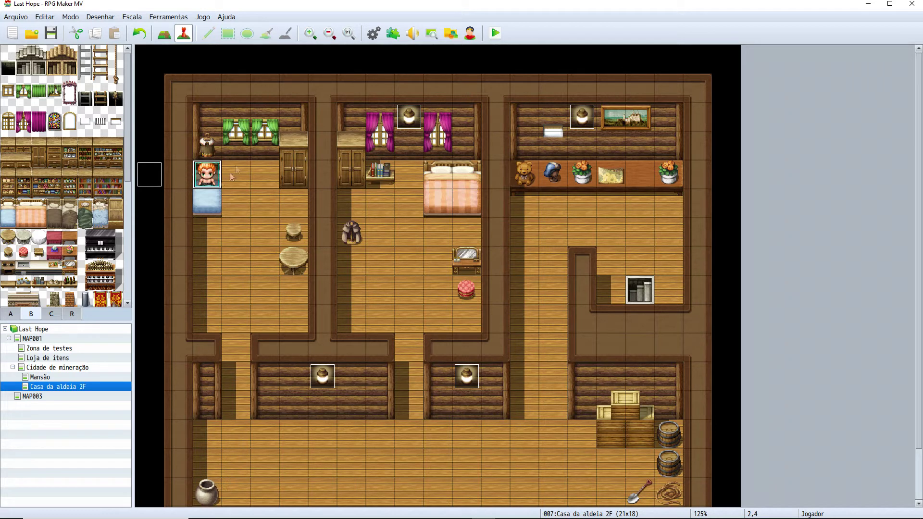
Append a movement route for the player after the last message of event EV005: move right, then turn down
{"action": "left_click", "coordinate": [148, 177]}
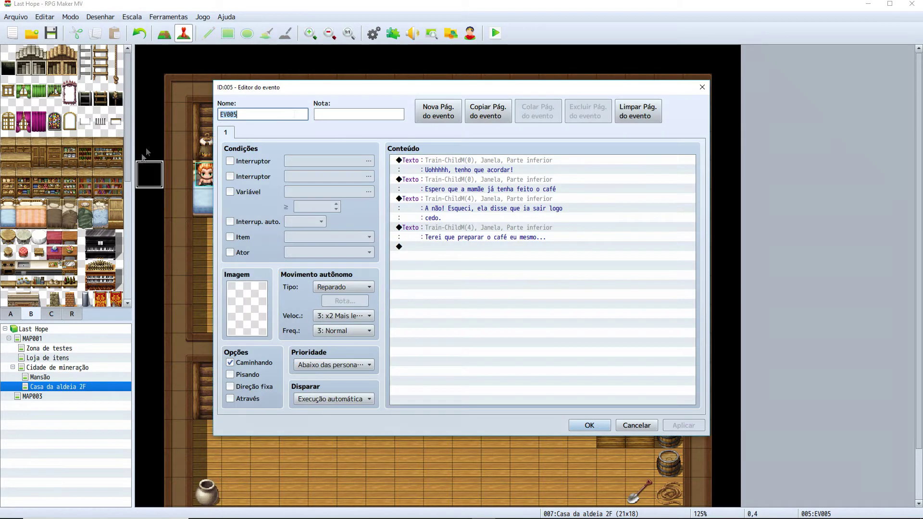
{"action": "double_click", "coordinate": [144, 176]}
{"action": "double_click", "coordinate": [425, 248]}
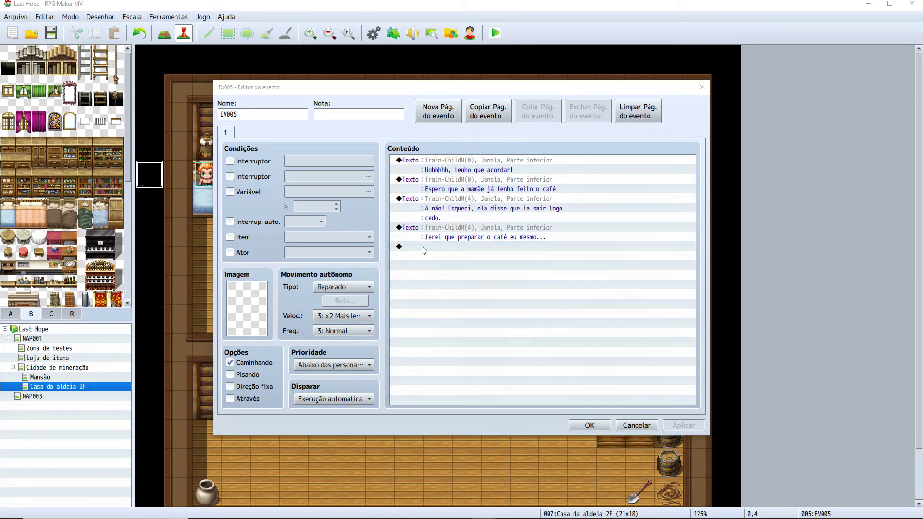
{"action": "left_click", "coordinate": [452, 135]}
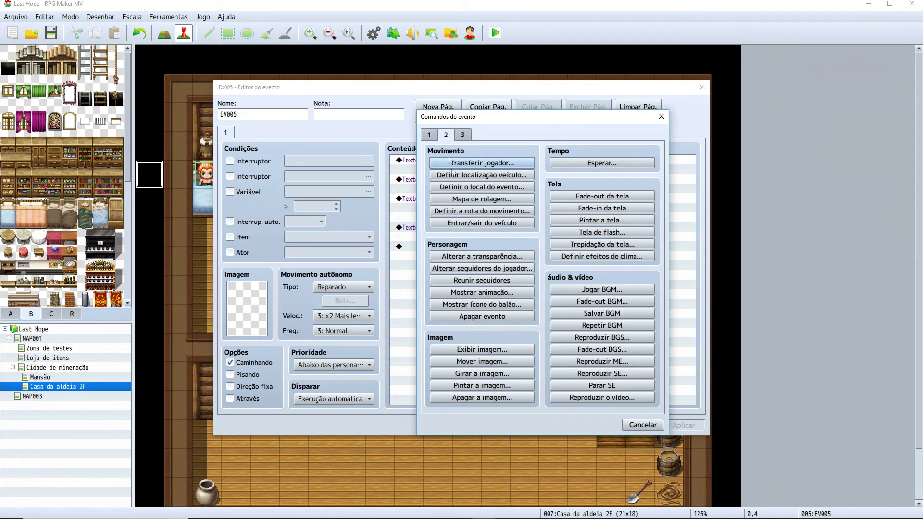
{"action": "left_click", "coordinate": [489, 212]}
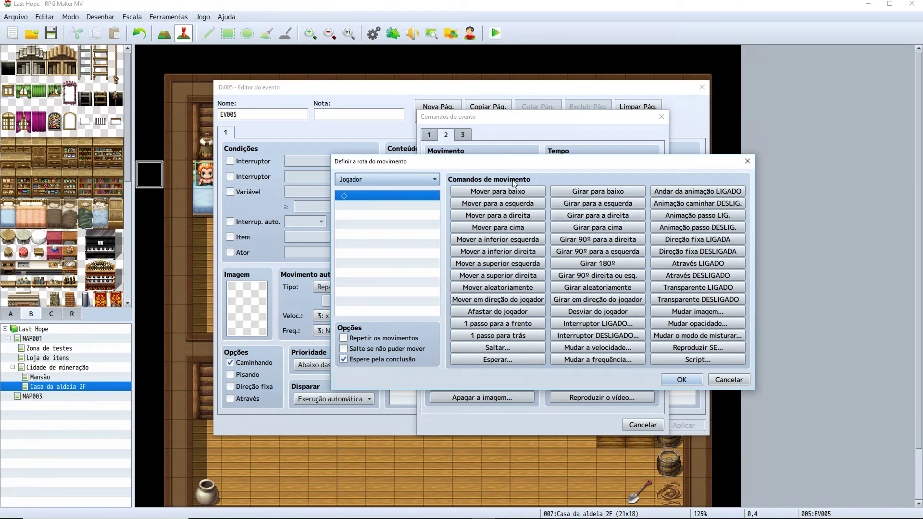
{"action": "left_click", "coordinate": [518, 217]}
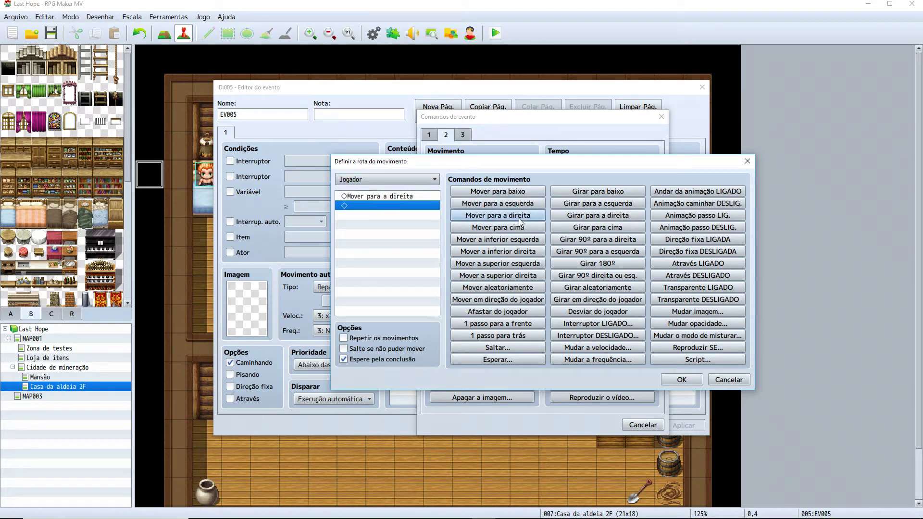
{"action": "left_click", "coordinate": [604, 193]}
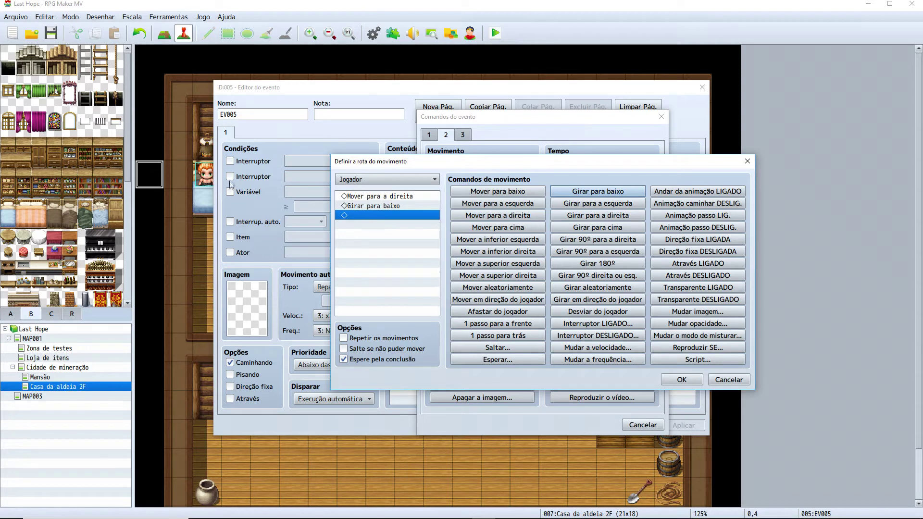
{"action": "left_click", "coordinate": [681, 380]}
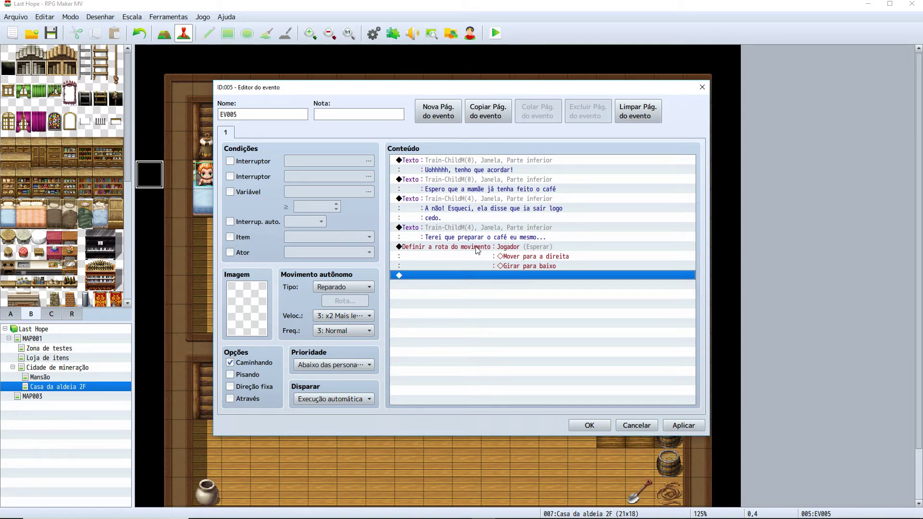
Check the order of EV005's four messages and the movement route, and save the event
{"action": "left_click", "coordinate": [483, 232]}
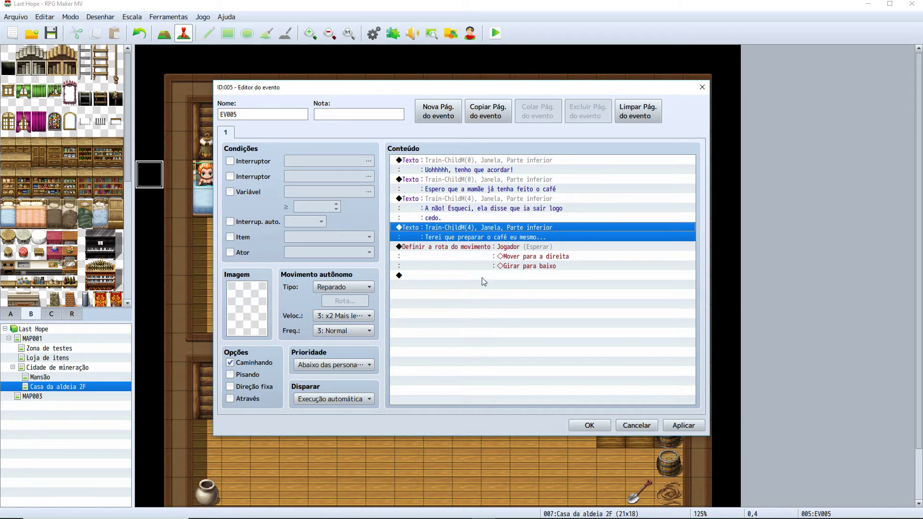
{"action": "left_click", "coordinate": [482, 277]}
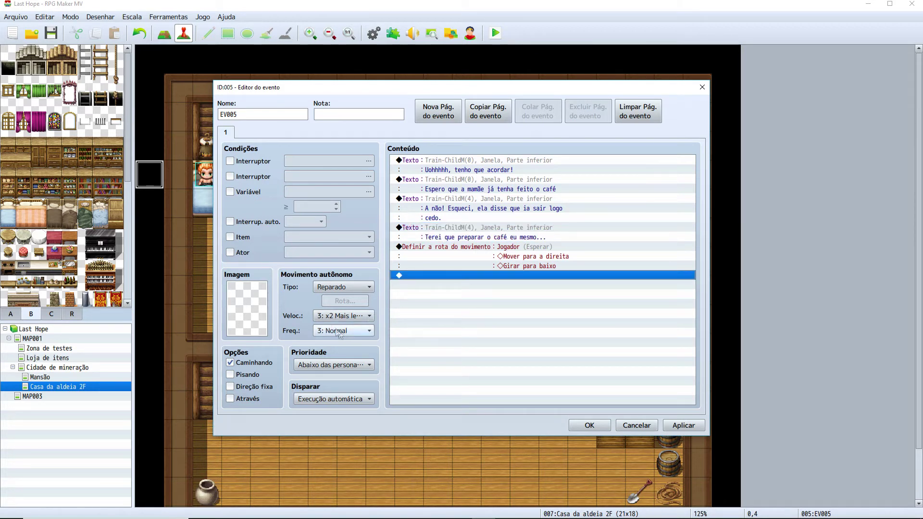
{"action": "left_click", "coordinate": [482, 163]}
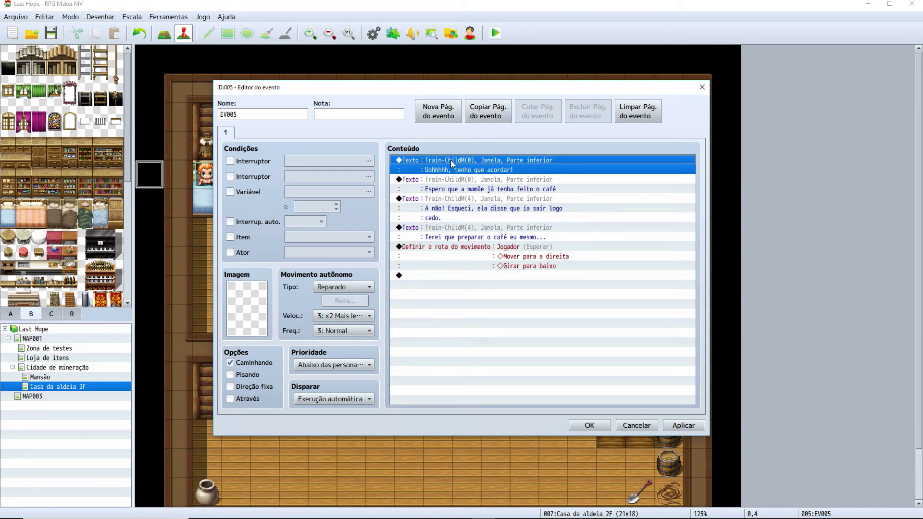
{"action": "left_click", "coordinate": [452, 191]}
{"action": "left_click", "coordinate": [450, 210]}
{"action": "left_click", "coordinate": [450, 235]}
{"action": "left_click", "coordinate": [451, 250]}
{"action": "left_click", "coordinate": [463, 277]}
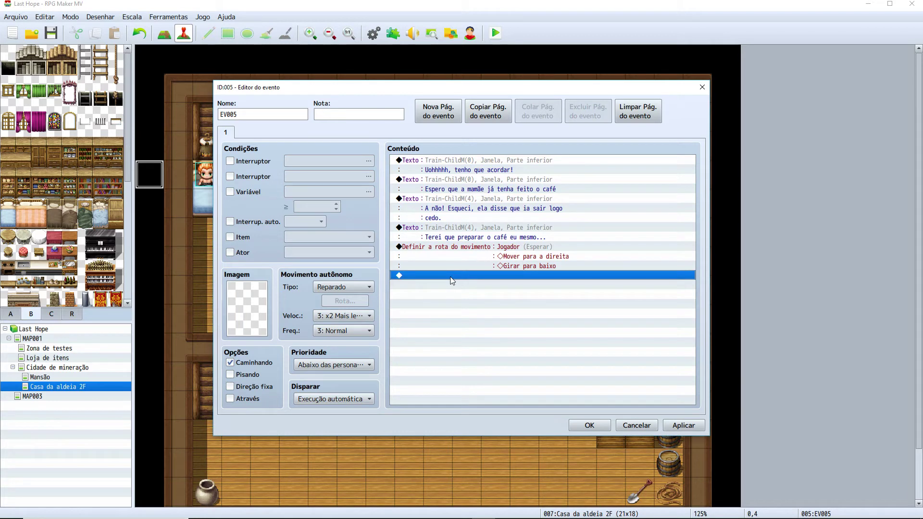
{"action": "left_click", "coordinate": [590, 425]}
Playtest the project with a new game and advance through the hero's four waking-up messages
{"action": "left_click", "coordinate": [495, 33]}
{"action": "left_click", "coordinate": [420, 278]}
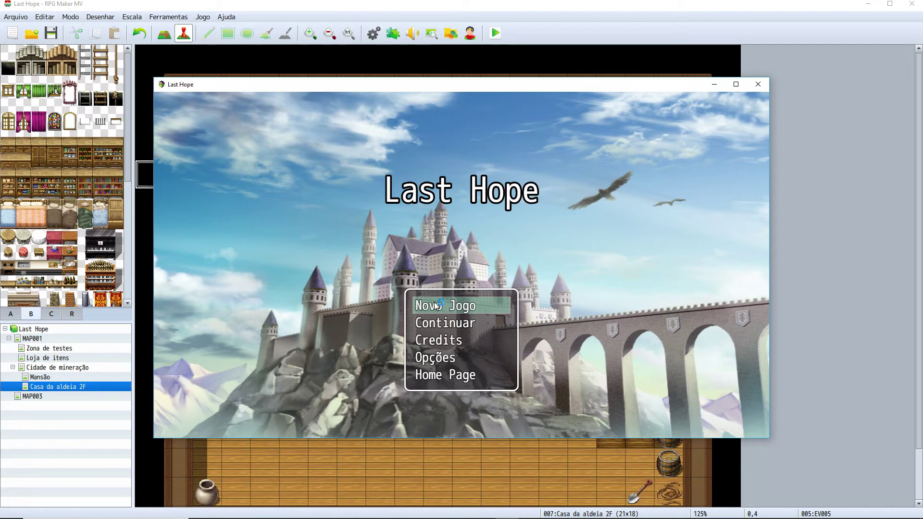
{"action": "left_click", "coordinate": [434, 301]}
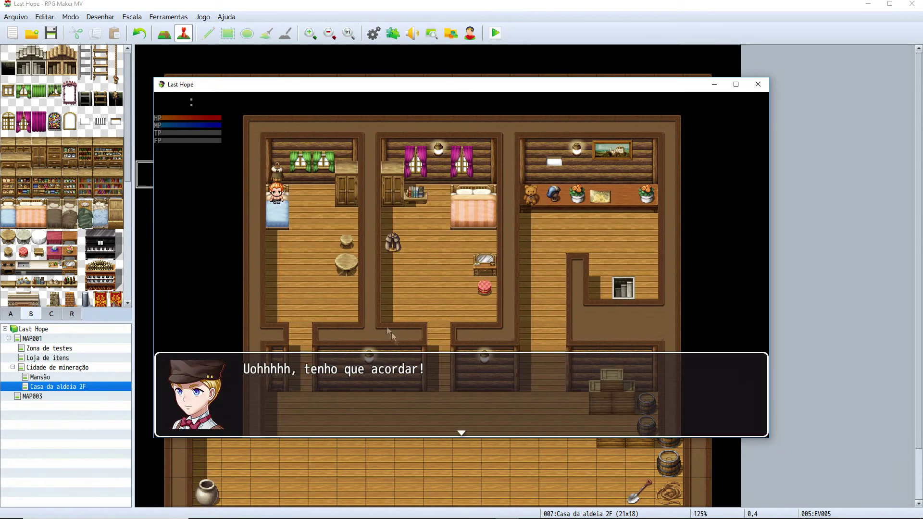
{"action": "left_click", "coordinate": [339, 315]}
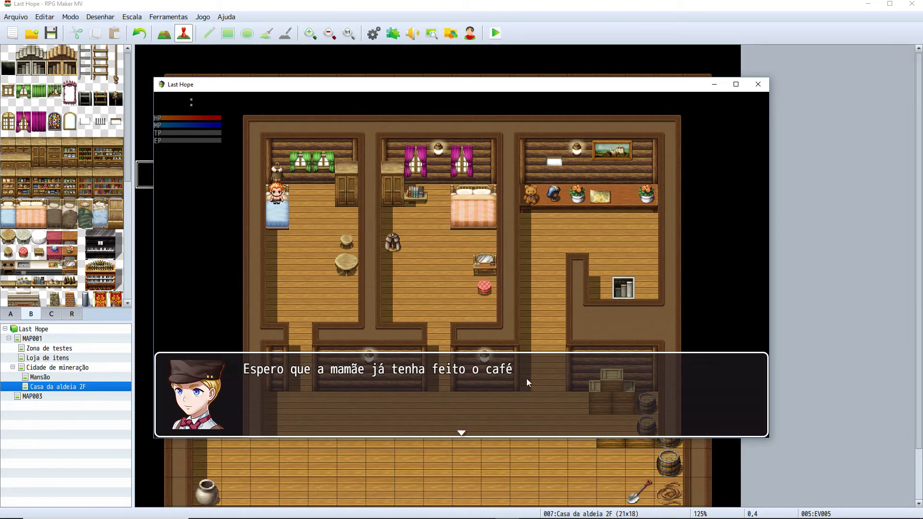
{"action": "left_click", "coordinate": [276, 380]}
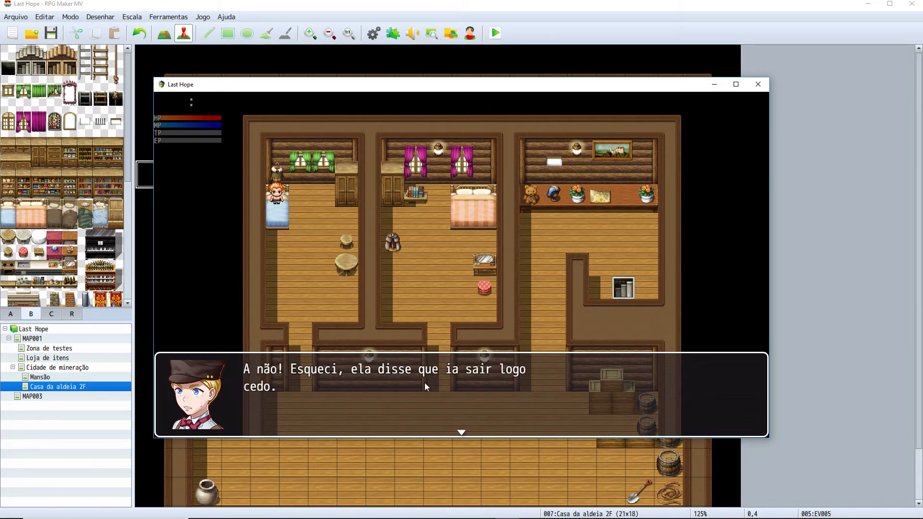
{"action": "left_click", "coordinate": [303, 382]}
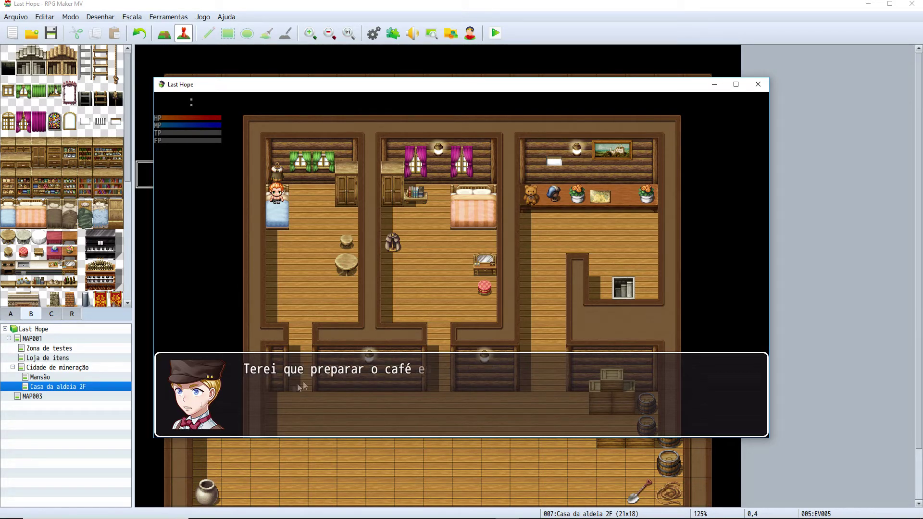
{"action": "left_click", "coordinate": [327, 383]}
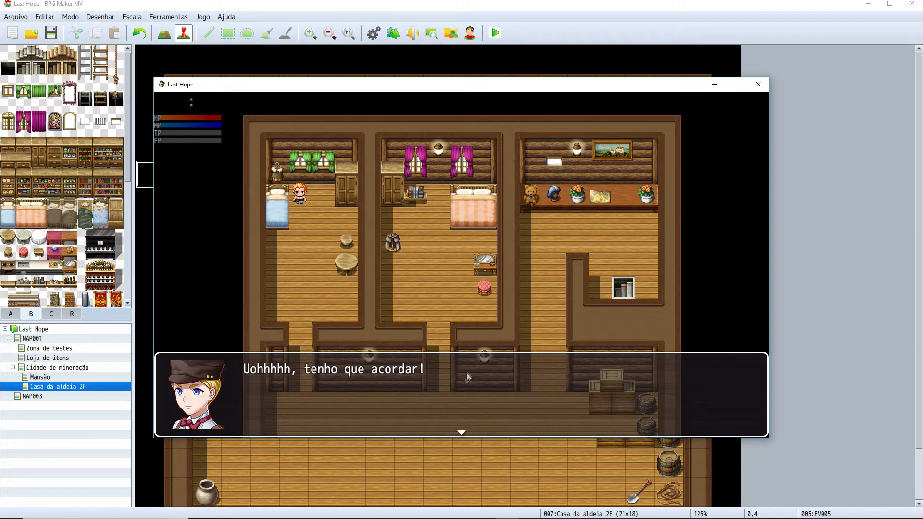
Advance through the dialogue again in the playtest and try to walk the hero around the bedroom
{"action": "left_click", "coordinate": [335, 426]}
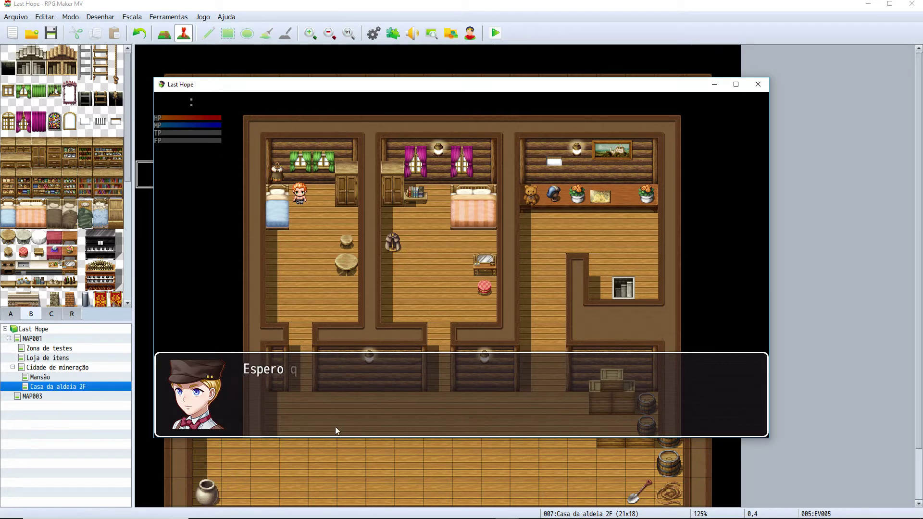
{"action": "left_click", "coordinate": [326, 420]}
{"action": "left_click", "coordinate": [326, 420]}
{"action": "left_click", "coordinate": [325, 420]}
{"action": "left_click", "coordinate": [376, 229]}
{"action": "left_click", "coordinate": [366, 247]}
{"action": "left_click", "coordinate": [349, 215]}
{"action": "left_click", "coordinate": [345, 201]}
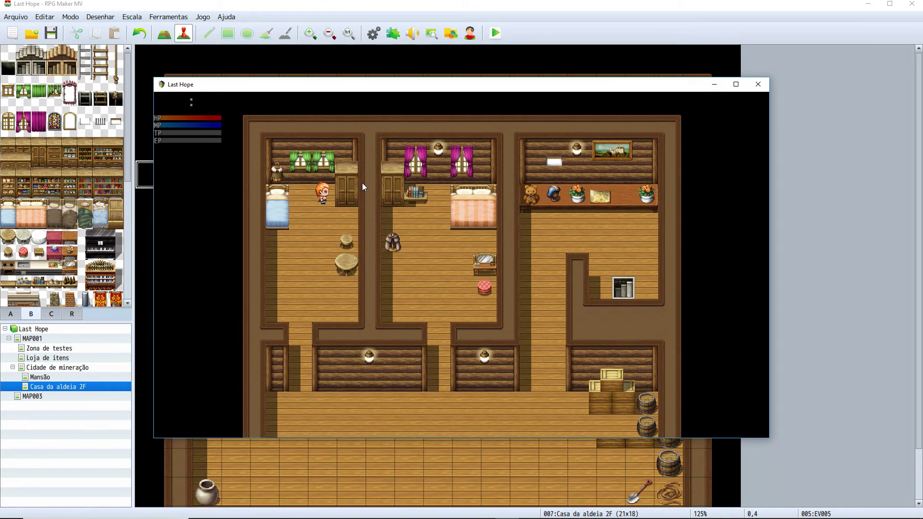
{"action": "left_click", "coordinate": [340, 209]}
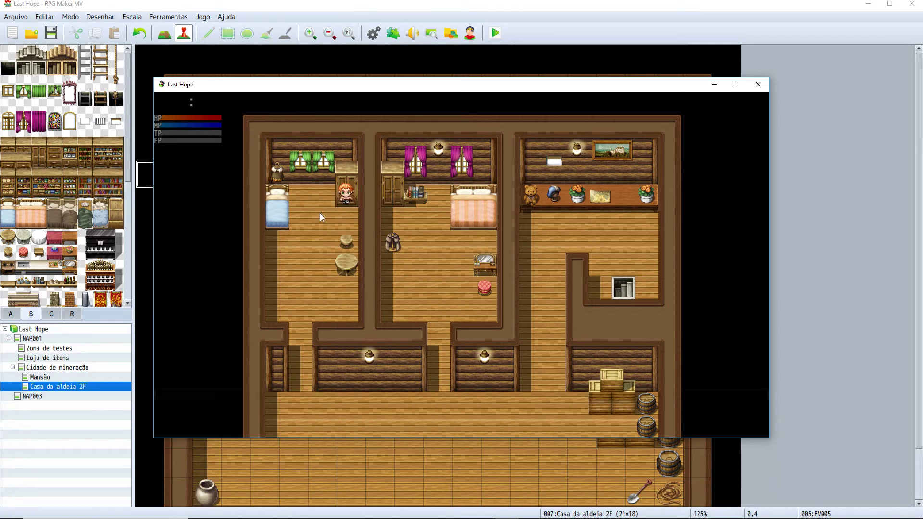
Test whether the opening dialogue keeps repeating, advance through its messages once more and close the playtest
{"action": "left_click", "coordinate": [331, 218]}
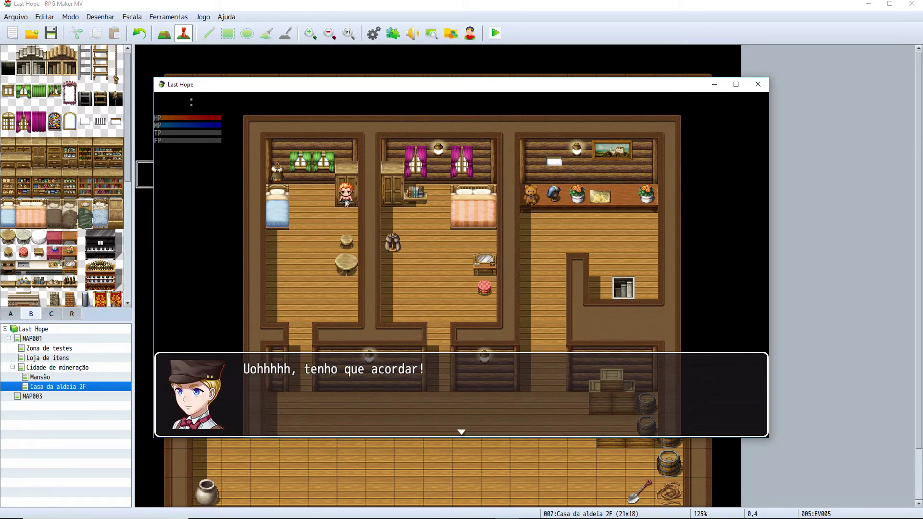
{"action": "left_click", "coordinate": [253, 212]}
{"action": "left_click", "coordinate": [544, 272]}
{"action": "left_click", "coordinate": [523, 270]}
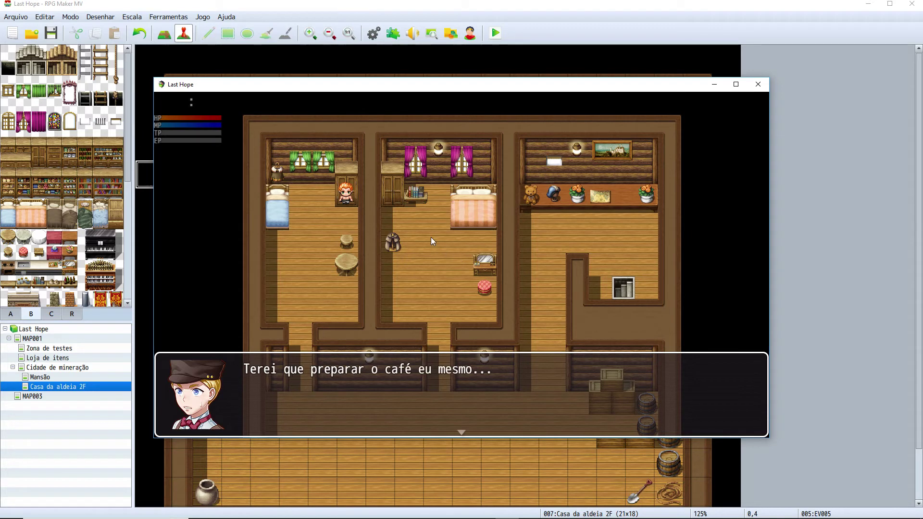
{"action": "left_click", "coordinate": [431, 239]}
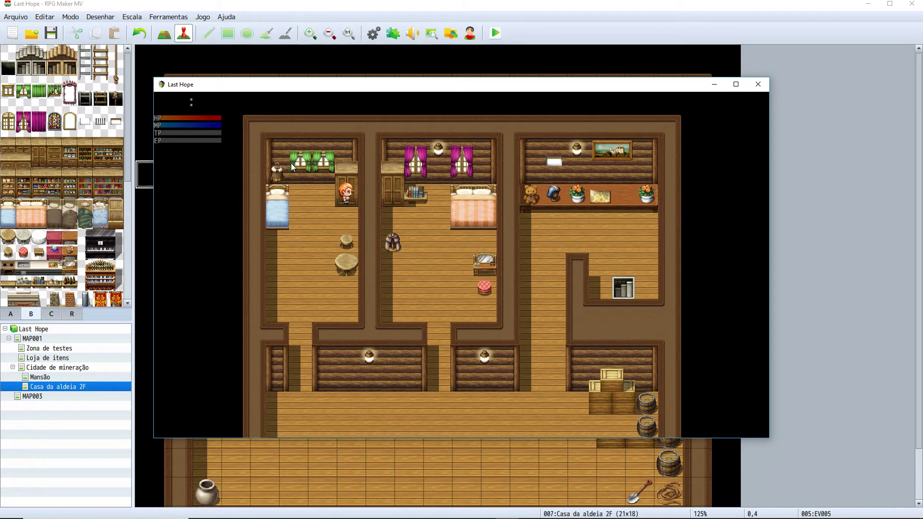
{"action": "left_click", "coordinate": [758, 84]}
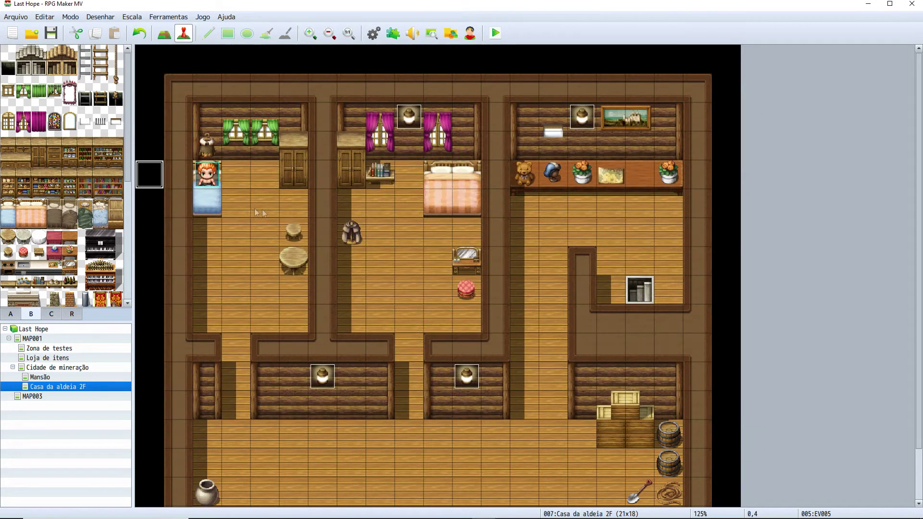
Add a self-switch command setting A to LIGADO at the end of EV005's first page
{"action": "double_click", "coordinate": [149, 180]}
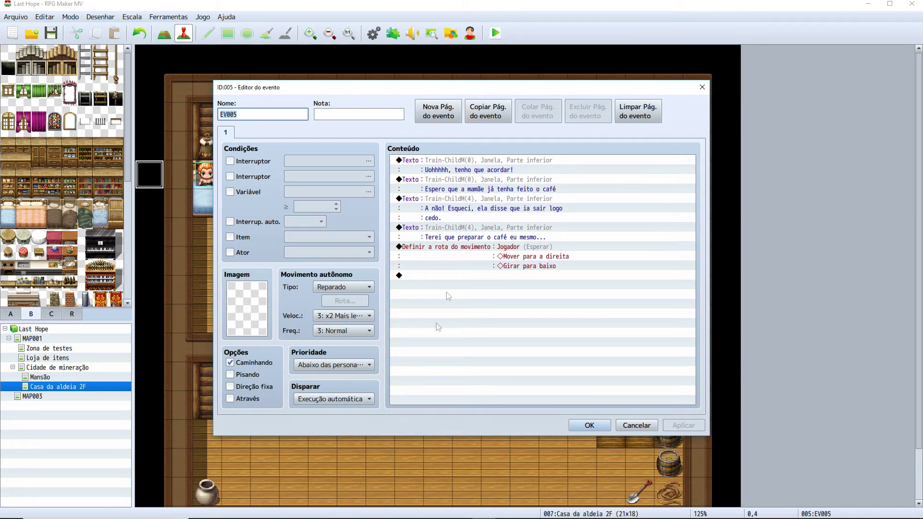
{"action": "left_click", "coordinate": [420, 277]}
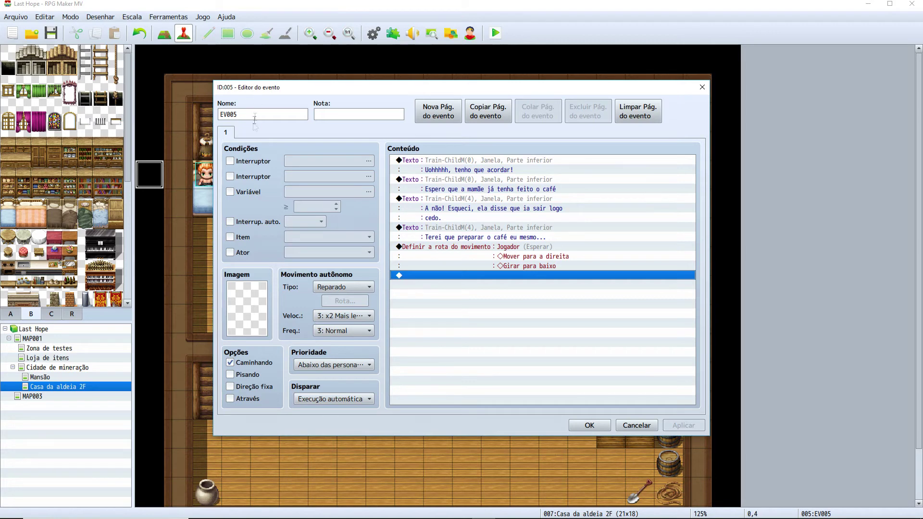
{"action": "double_click", "coordinate": [447, 273]}
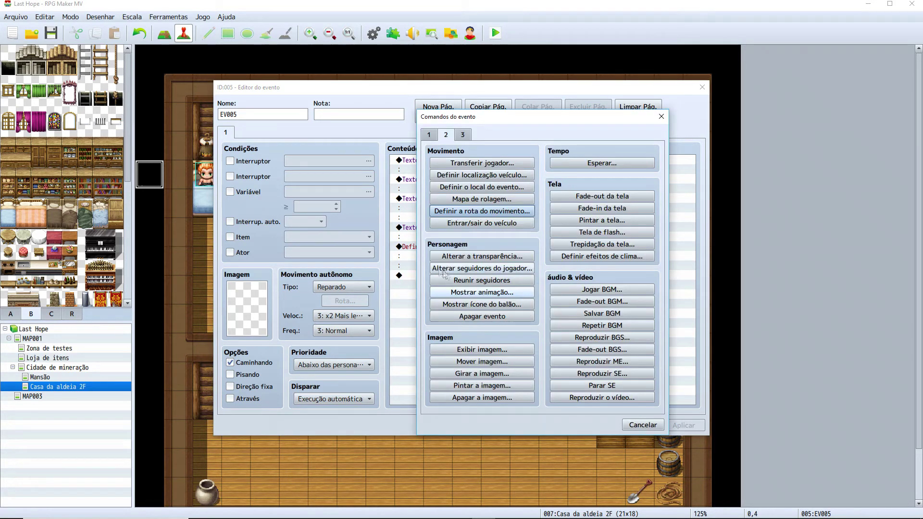
{"action": "left_click", "coordinate": [429, 135]}
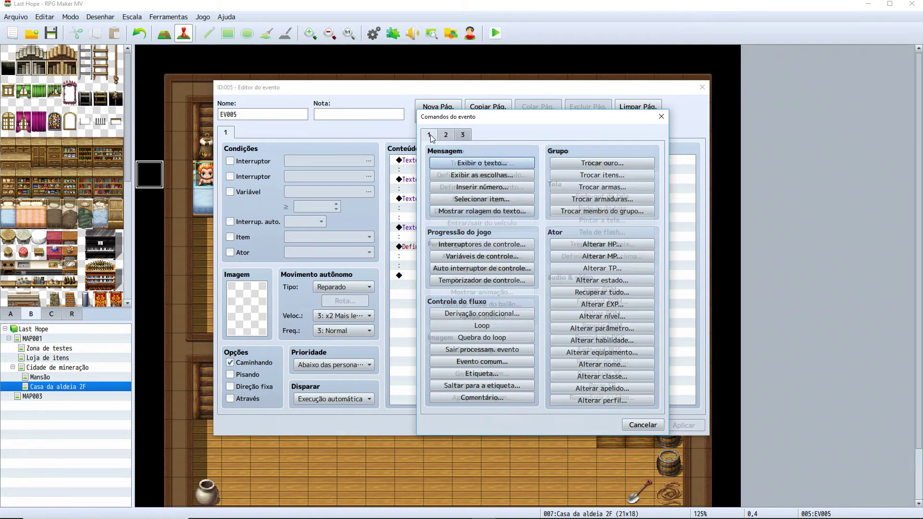
{"action": "left_click", "coordinate": [474, 268]}
{"action": "left_click", "coordinate": [529, 311]}
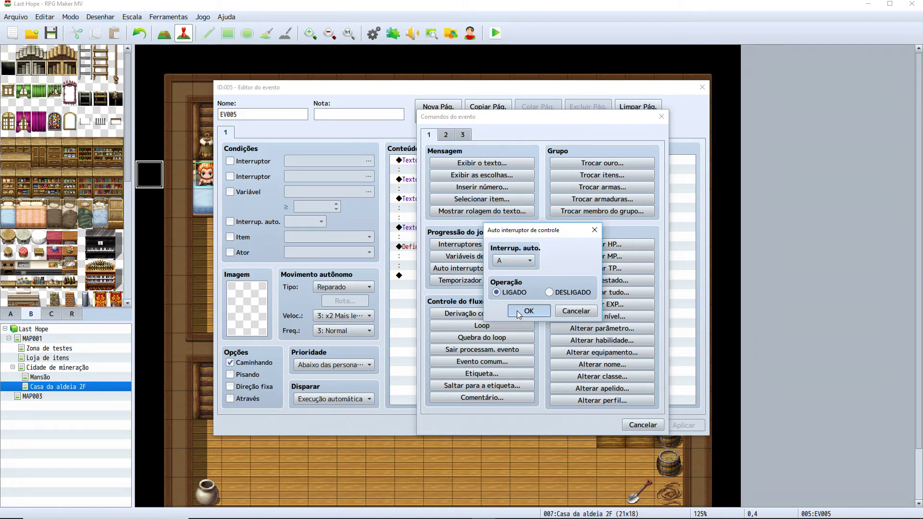
Add an empty second page to EV005 conditioned on self switch A, and check it against the first page's switch command
{"action": "left_click", "coordinate": [437, 113]}
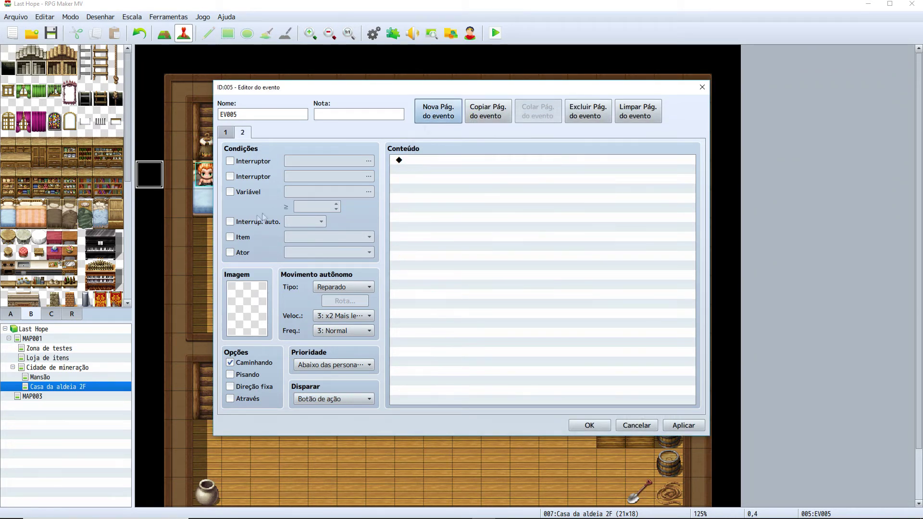
{"action": "left_click", "coordinate": [230, 221]}
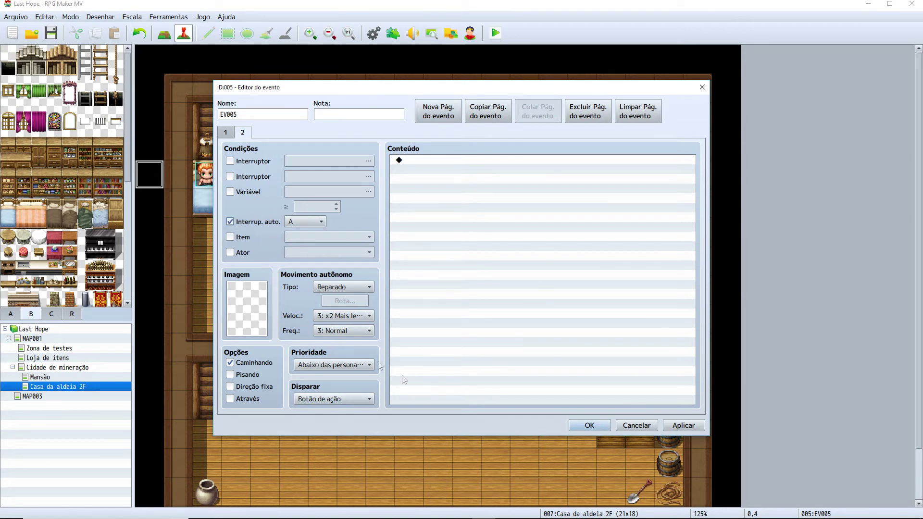
{"action": "left_click", "coordinate": [225, 134]}
{"action": "left_click", "coordinate": [454, 275]}
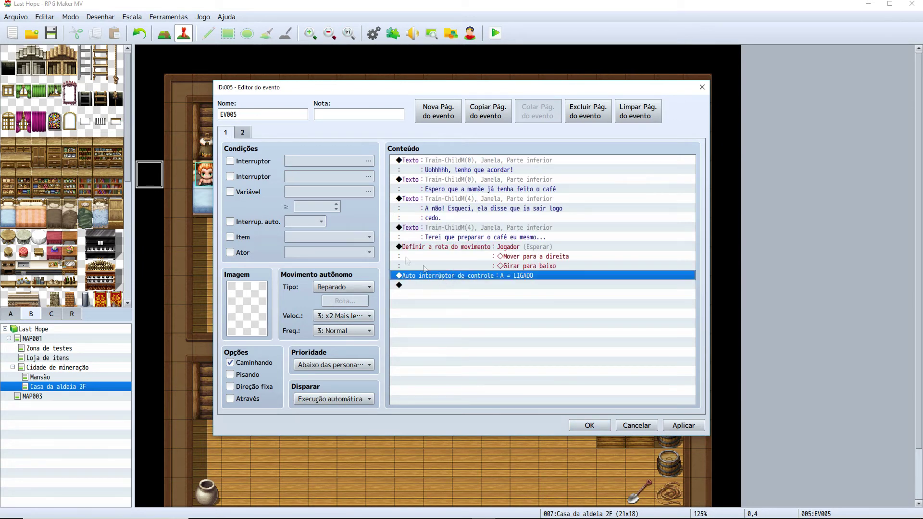
{"action": "left_click", "coordinate": [242, 132]}
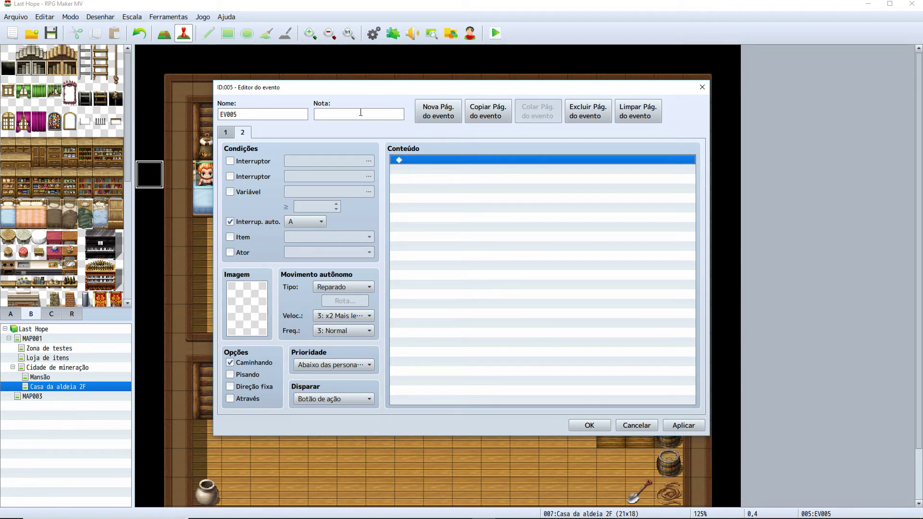
{"action": "mouse_move", "coordinate": [360, 112]}
{"action": "left_click", "coordinate": [233, 162]}
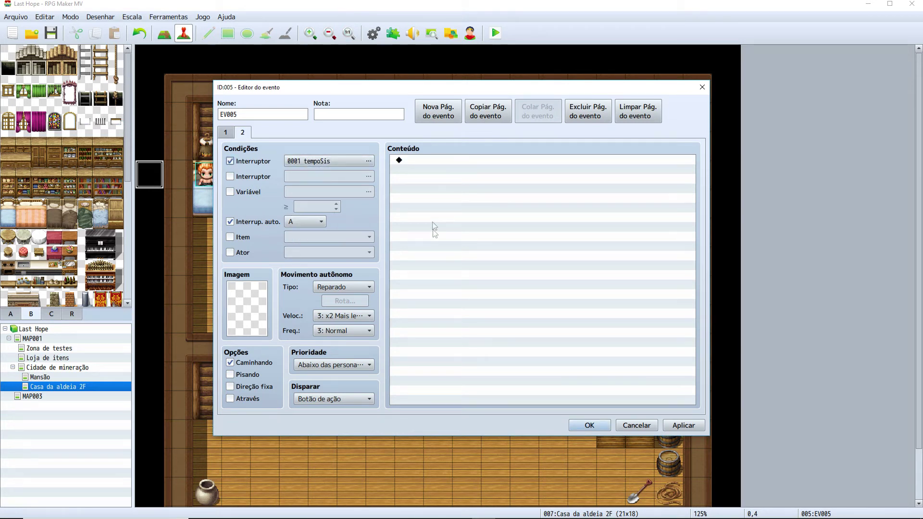
{"action": "left_click", "coordinate": [229, 162]}
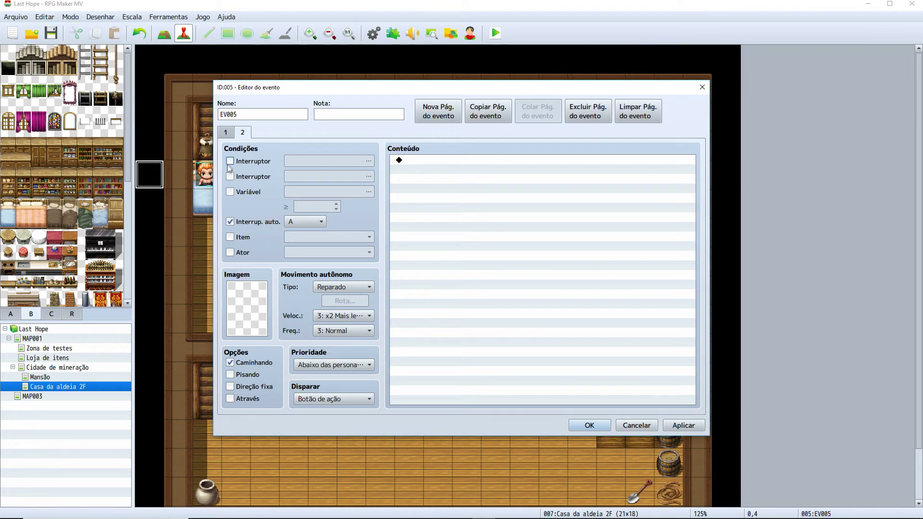
Review the dialogue, movement and self-switch commands on EV005's first page and save the event
{"action": "left_click", "coordinate": [225, 132]}
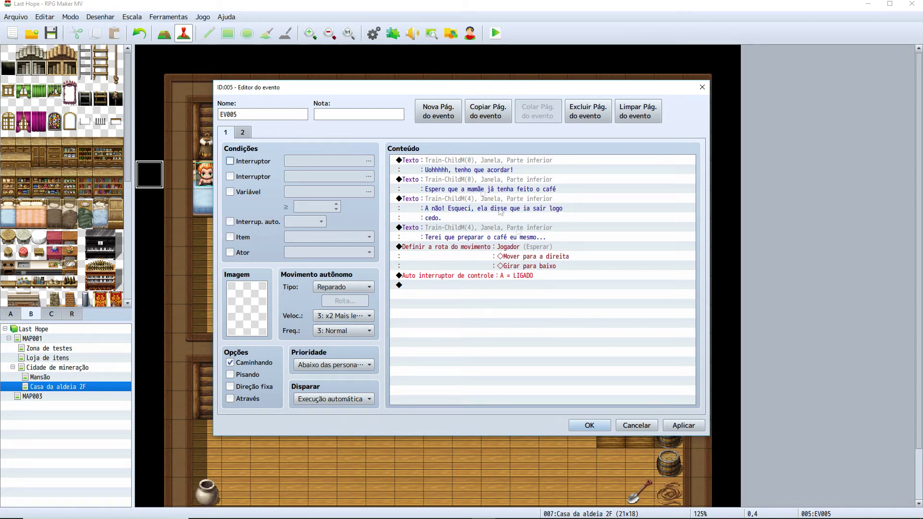
{"action": "left_click", "coordinate": [589, 425]}
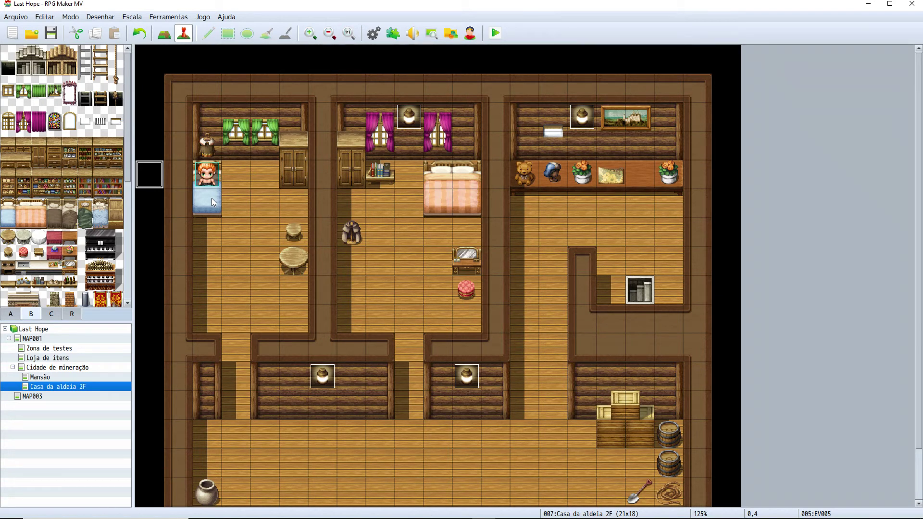
Create an event at tile 3,12 in the first bedroom's doorway, with priority Abaixo das personagens and trigger Toque do jogador
{"action": "left_click", "coordinate": [242, 416]}
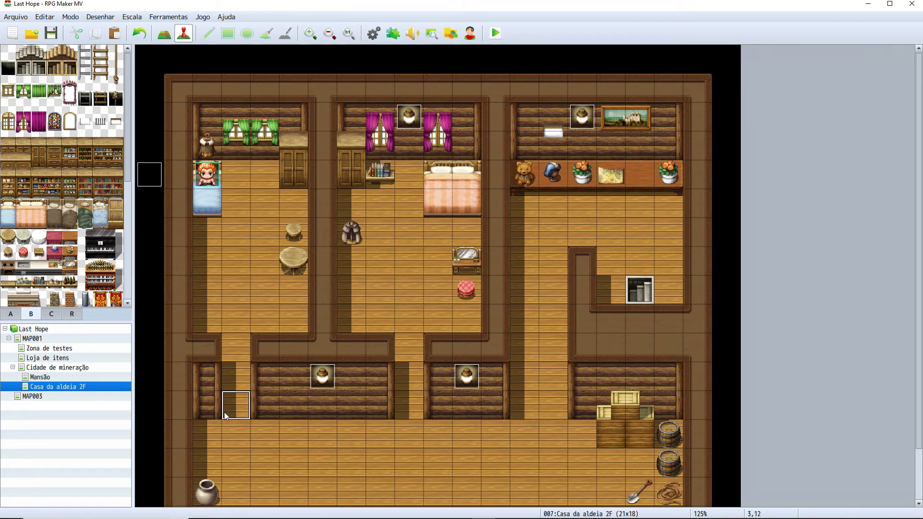
{"action": "right_click", "coordinate": [240, 404]}
{"action": "left_click", "coordinate": [301, 400]}
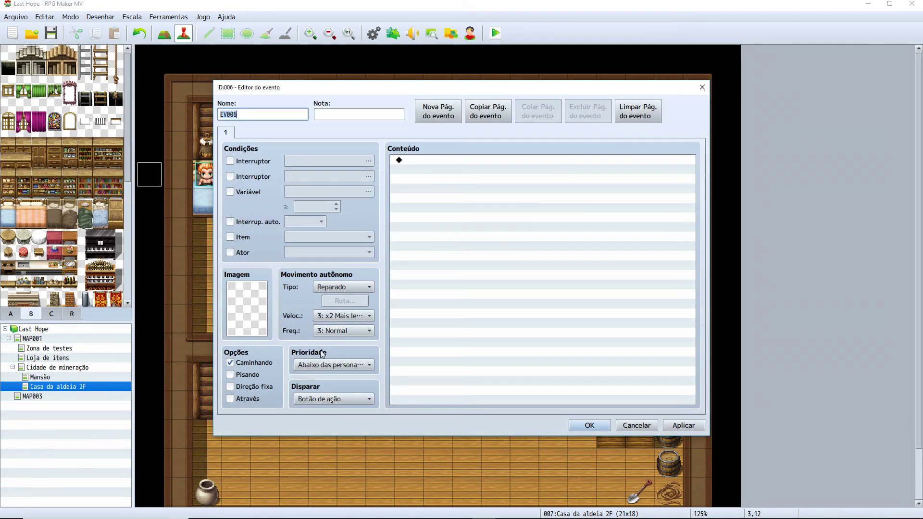
{"action": "left_click", "coordinate": [342, 365]}
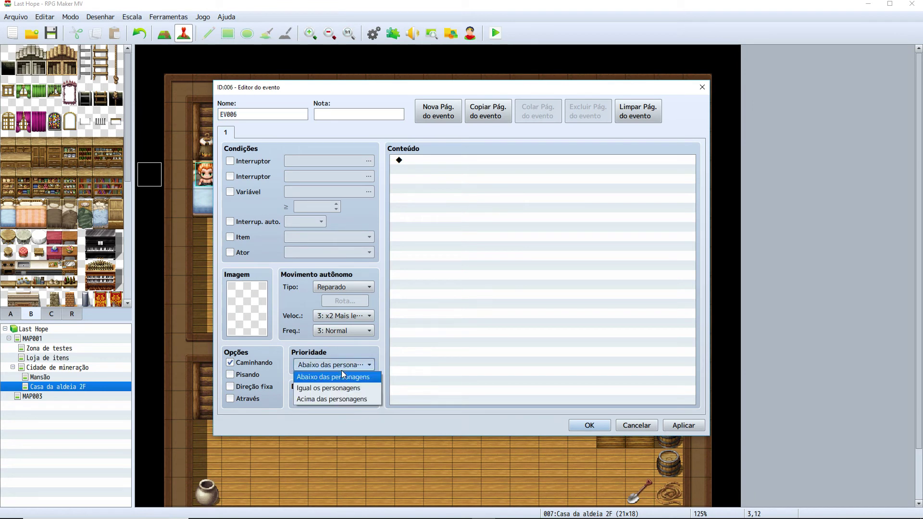
{"action": "left_click", "coordinate": [314, 377]}
{"action": "left_click", "coordinate": [324, 400]}
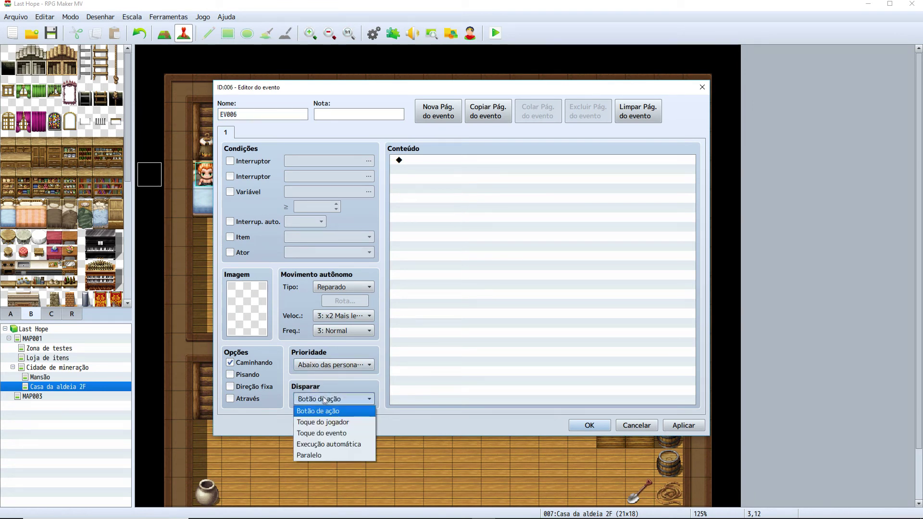
{"action": "left_click", "coordinate": [327, 423]}
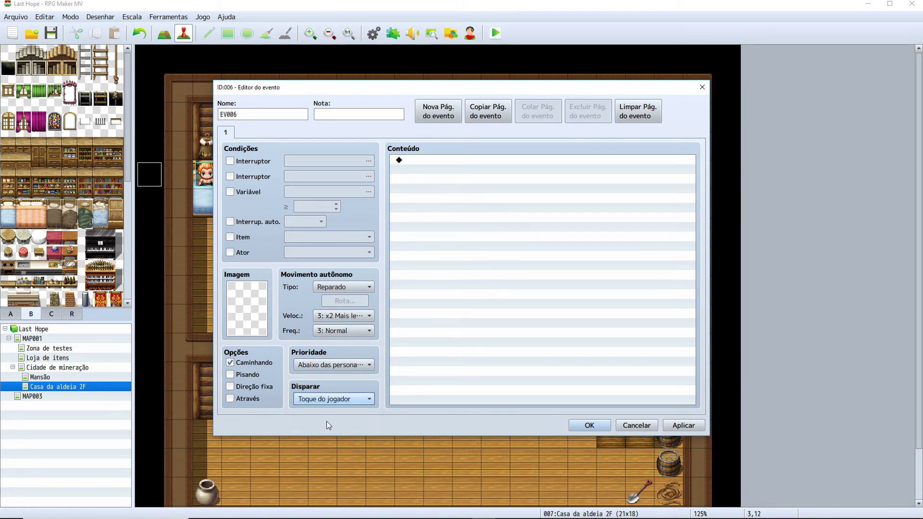
Add a text command with the fourth Train-ChildM face: "A não, agora lembrei, preciso pegar lenha, papai pediu para eu acender a fogueira logo que acordasse."
{"action": "left_click", "coordinate": [429, 163]}
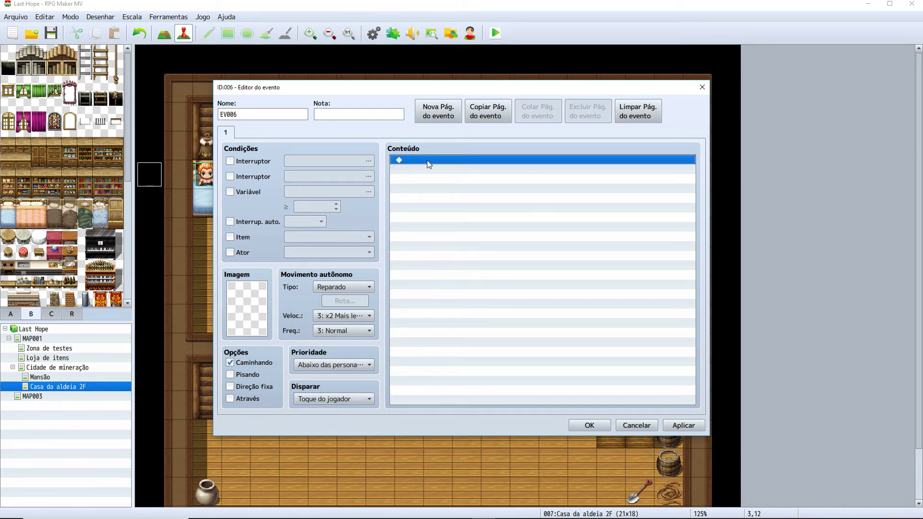
{"action": "double_click", "coordinate": [427, 160]}
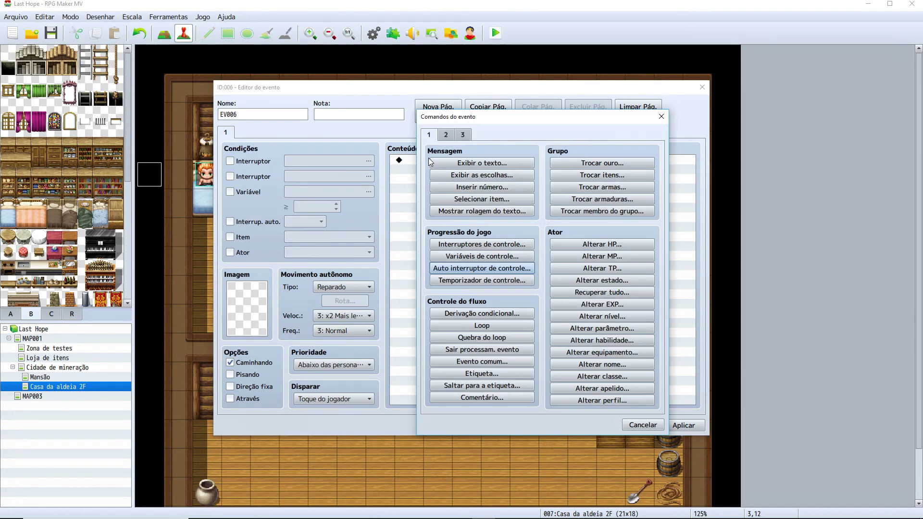
{"action": "left_click", "coordinate": [470, 162]}
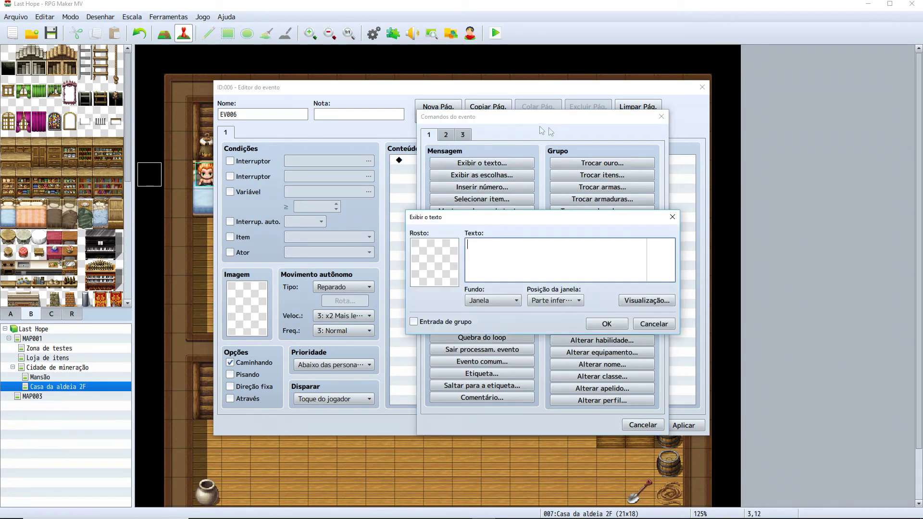
{"action": "double_click", "coordinate": [431, 270]}
{"action": "left_click", "coordinate": [456, 295]}
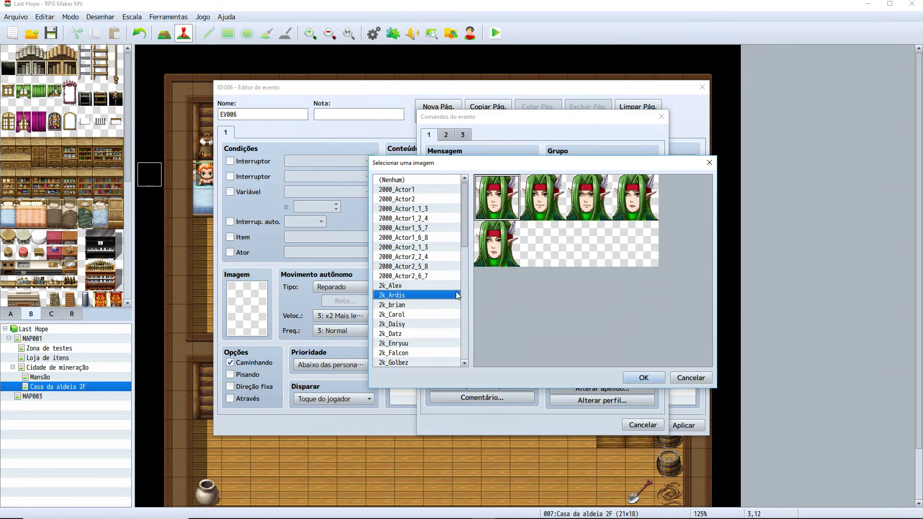
{"action": "left_click_drag", "start_coordinate": [465, 234], "coordinate": [465, 345]}
{"action": "left_click", "coordinate": [409, 334]}
{"action": "left_click", "coordinate": [408, 297]}
{"action": "left_click", "coordinate": [409, 305]}
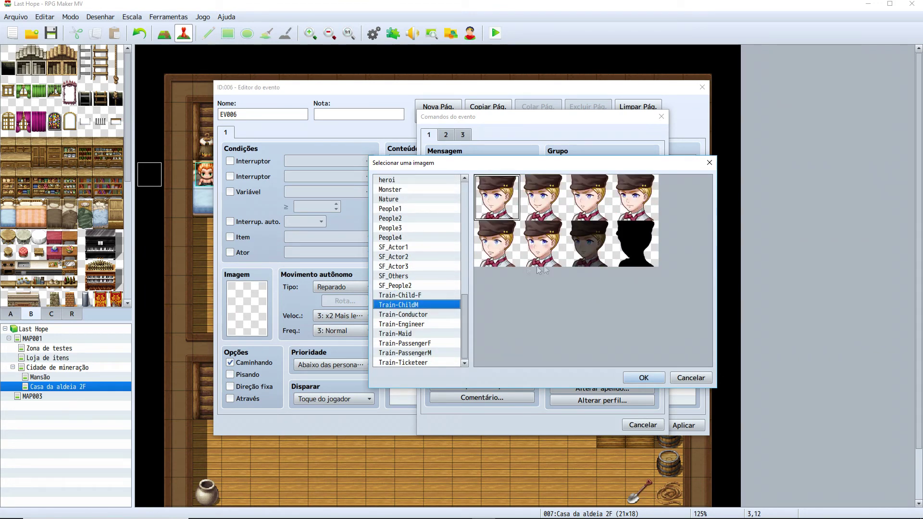
{"action": "left_click", "coordinate": [638, 208]}
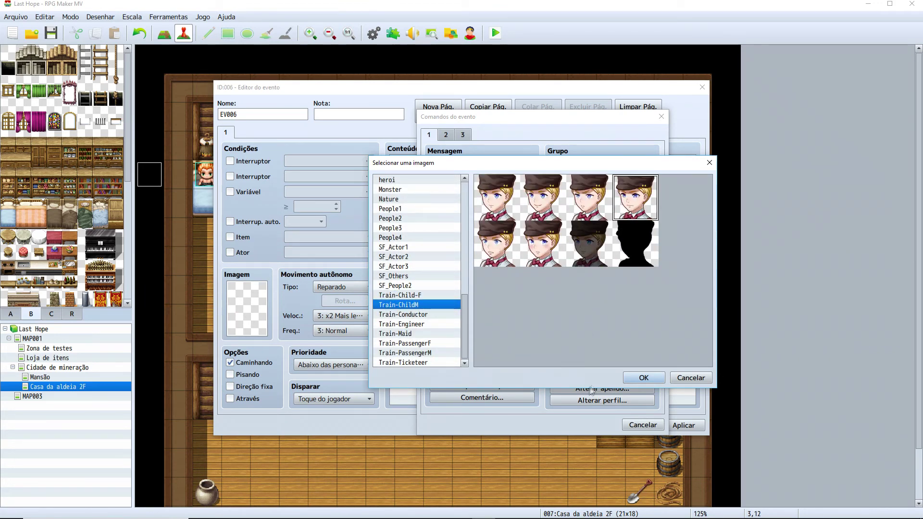
{"action": "left_click", "coordinate": [644, 378]}
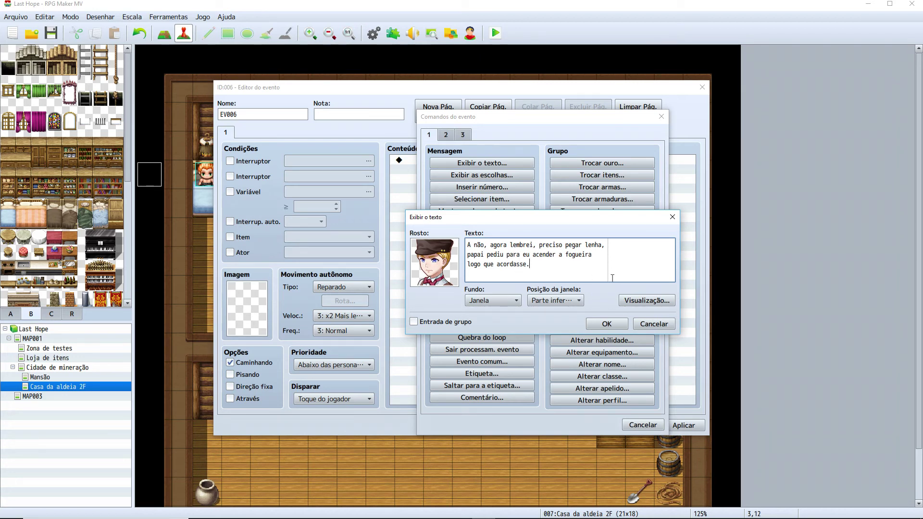
{"action": "left_click", "coordinate": [607, 324]}
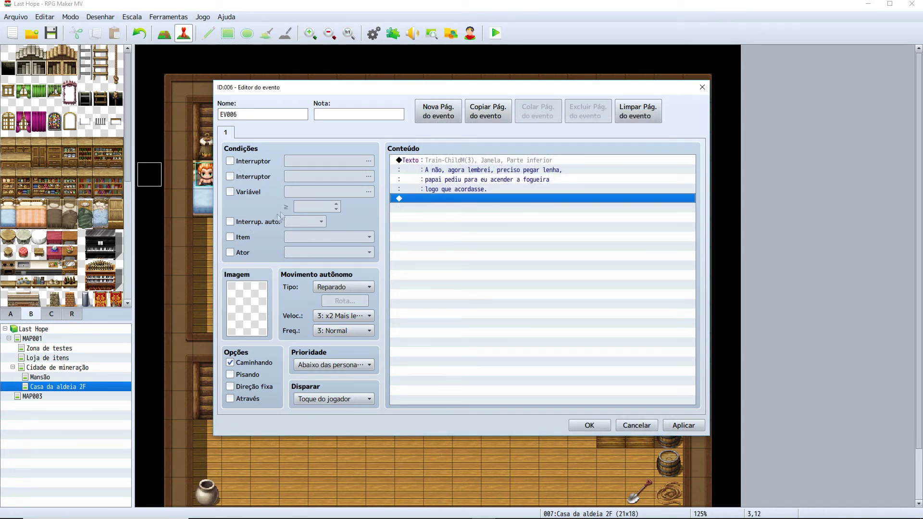
Add a self-switch command setting A to LIGADO after the message in the doorway event
{"action": "left_click", "coordinate": [416, 165]}
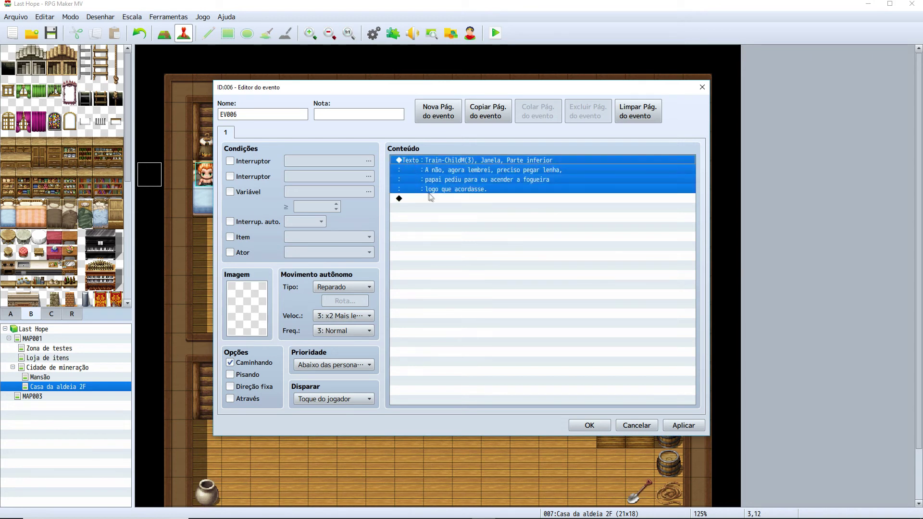
{"action": "left_click", "coordinate": [423, 201]}
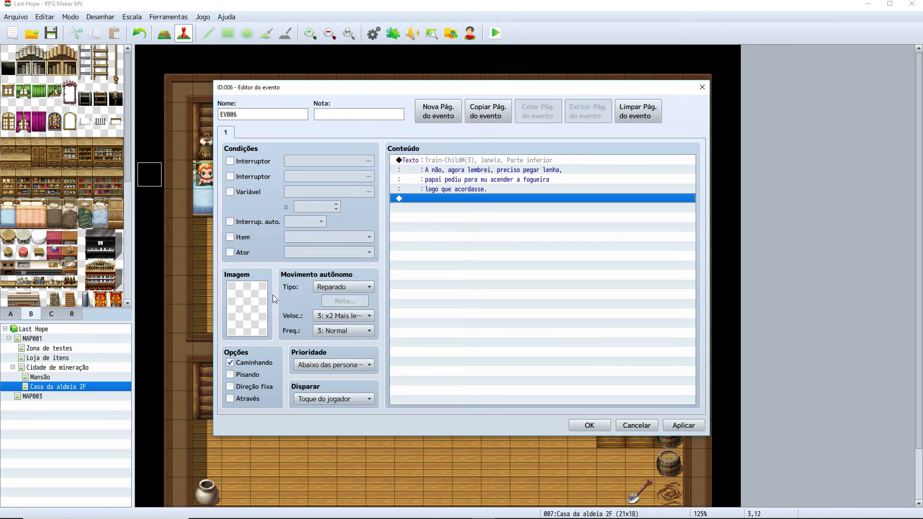
{"action": "double_click", "coordinate": [486, 198]}
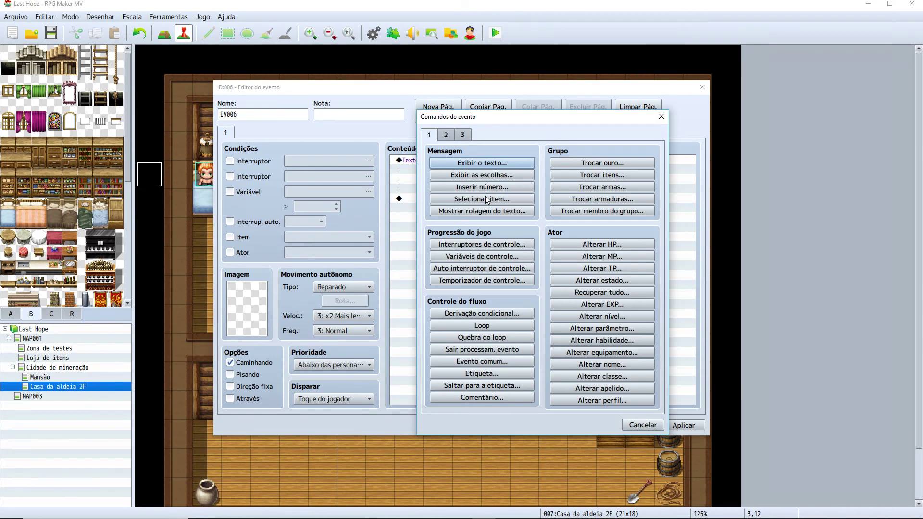
{"action": "left_click", "coordinate": [447, 136]}
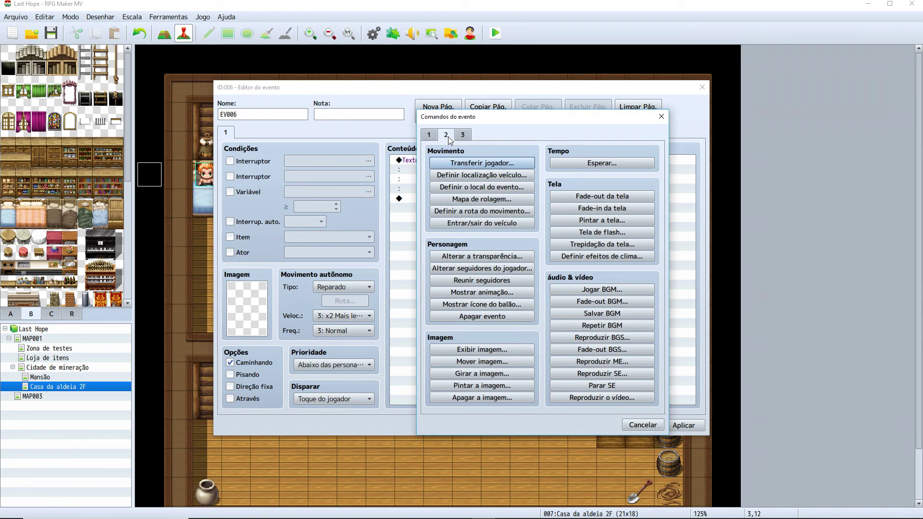
{"action": "left_click", "coordinate": [429, 135]}
{"action": "left_click", "coordinate": [463, 268]}
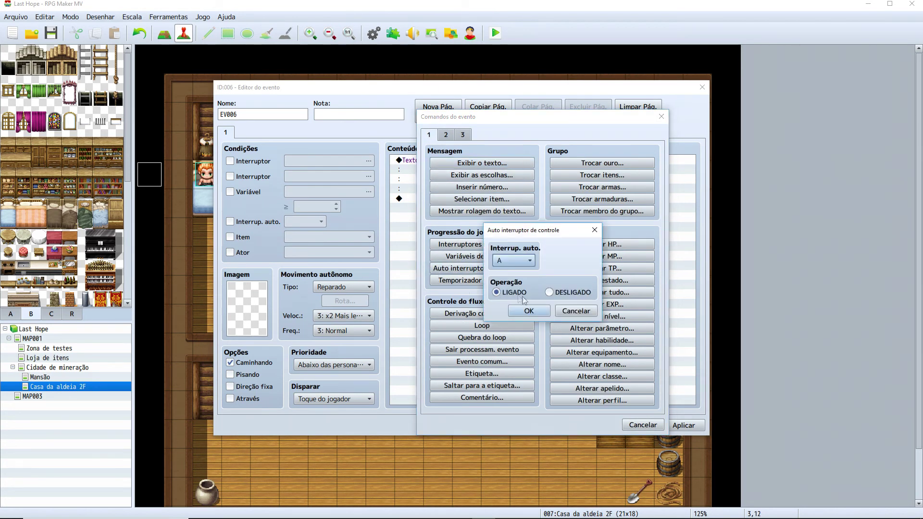
{"action": "left_click", "coordinate": [528, 313]}
Add an empty second page to EV006 conditioned on self switch A and save the event
{"action": "left_click", "coordinate": [438, 111]}
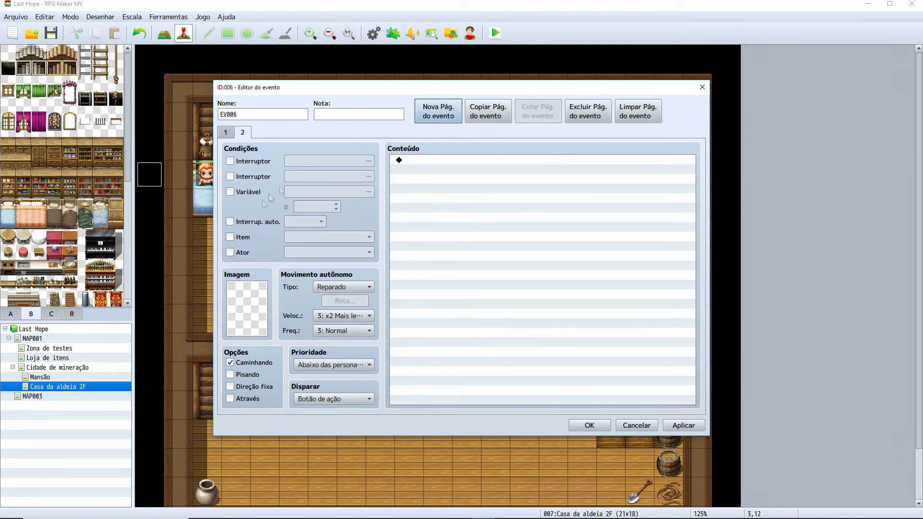
{"action": "left_click", "coordinate": [230, 221]}
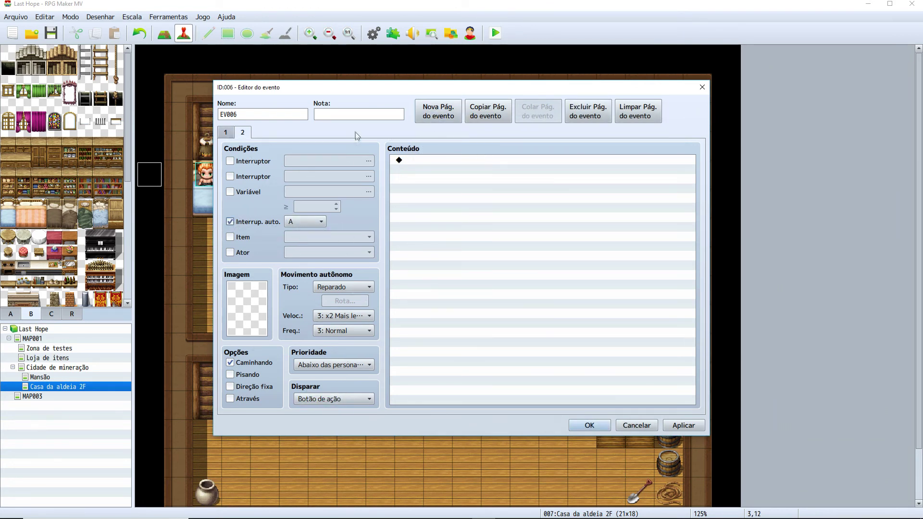
{"action": "left_click", "coordinate": [576, 425]}
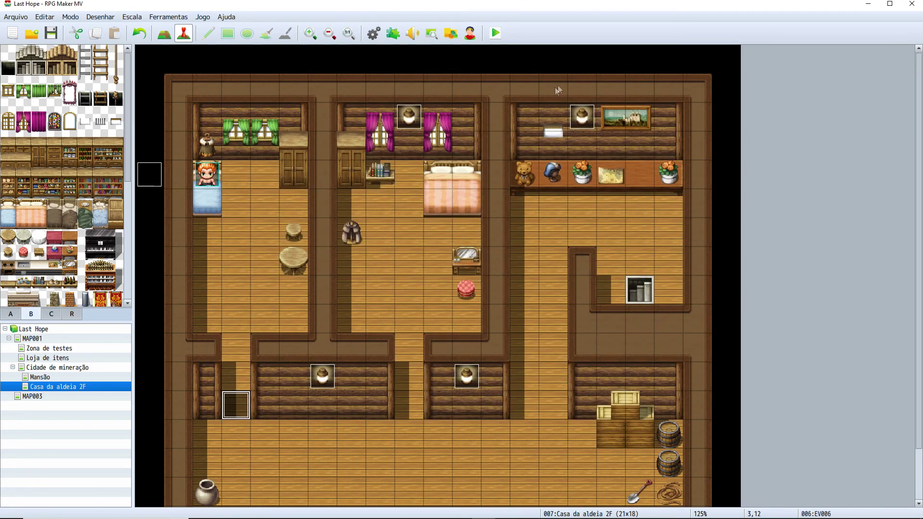
Start a playtest and advance through all the messages of the opening dialogue
{"action": "left_click", "coordinate": [495, 33]}
{"action": "key", "text": "Return"}
{"action": "key", "text": "Return"}
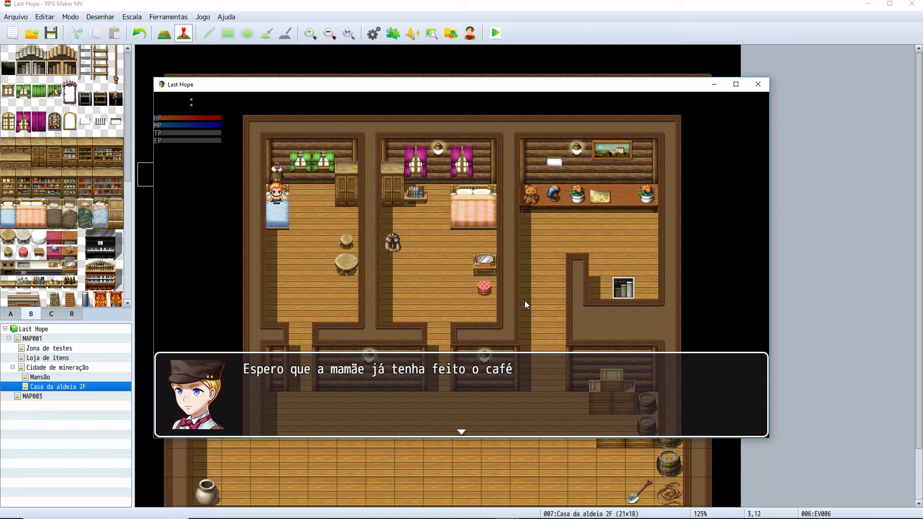
{"action": "key", "text": "Return"}
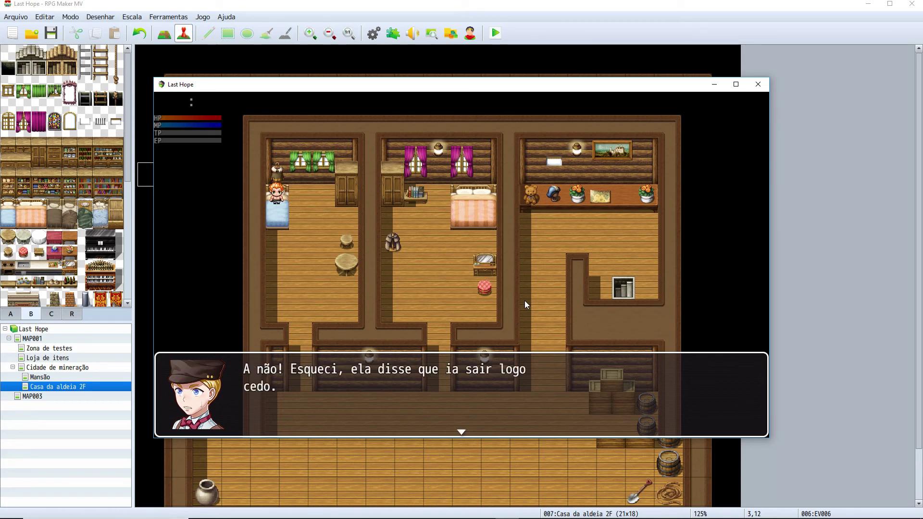
{"action": "key", "text": "Return"}
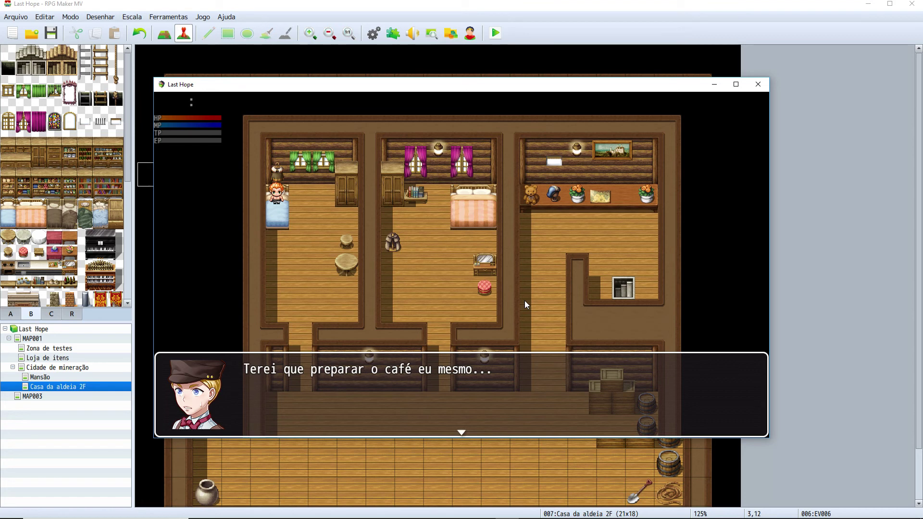
{"action": "key", "text": "Return"}
Walk the hero around the first bedroom in the playtest to check that movement is free after the opening scene
{"action": "key", "text": "Right"}
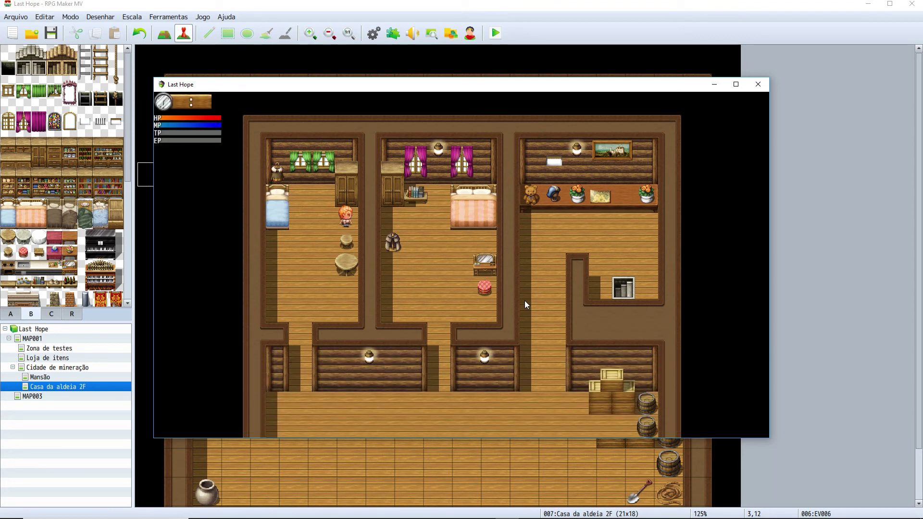
{"action": "key", "text": "Left"}
{"action": "key", "text": "Right"}
{"action": "key", "text": "Left"}
{"action": "key", "text": "Up"}
{"action": "key", "text": "Right"}
{"action": "key", "text": "Down"}
{"action": "key", "text": "Right"}
{"action": "key", "text": "Down"}
{"action": "key", "text": "Right"}
{"action": "key", "text": "Up"}
{"action": "key", "text": "Left"}
{"action": "key", "text": "Down"}
{"action": "key", "text": "Right"}
{"action": "key", "text": "Down"}
{"action": "key", "text": "Left"}
{"action": "key", "text": "Left"}
{"action": "key", "text": "Left"}
{"action": "key", "text": "Right"}
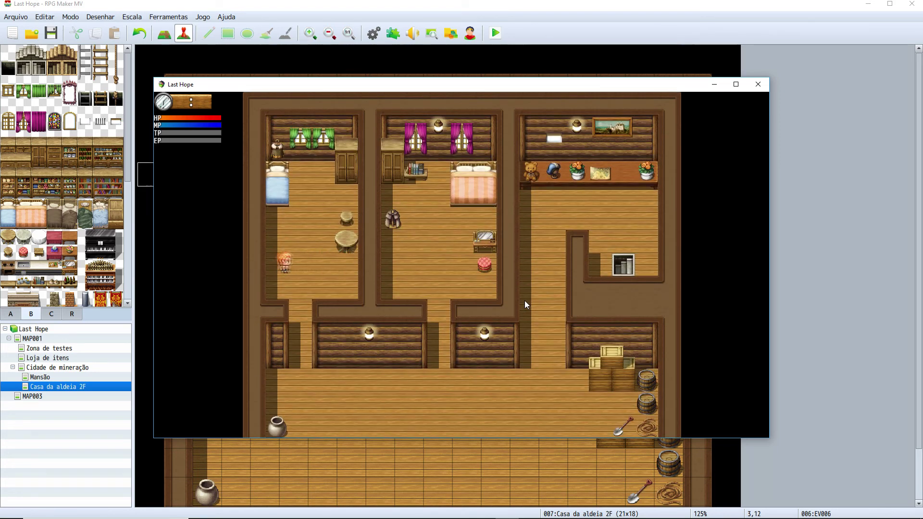
Walk the hero into the first bedroom's doorway to trigger the firewood message, and dismiss it
{"action": "key", "text": "Down"}
{"action": "key", "text": "Down"}
{"action": "key", "text": "Down"}
{"action": "key", "text": "Down"}
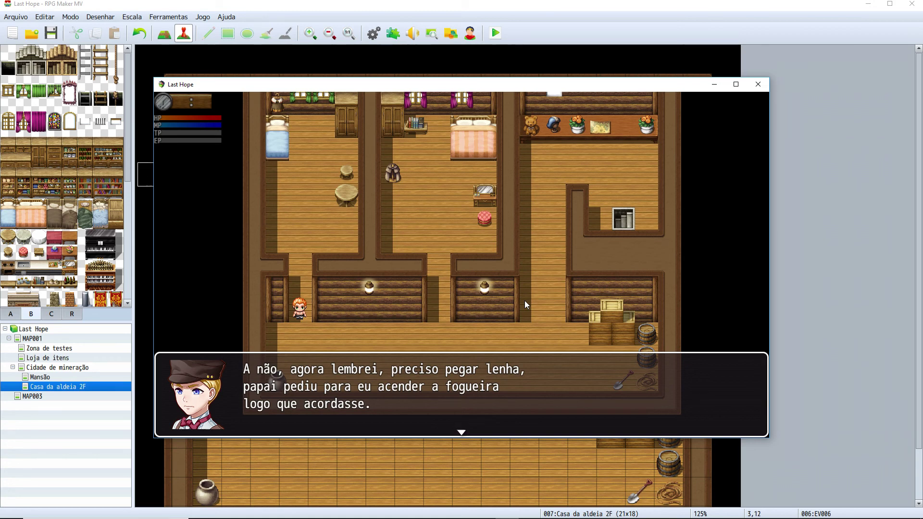
{"action": "key", "text": "Return"}
Cross the first bedroom's doorway tile again to test whether the firewood message repeats
{"action": "key", "text": "Down"}
{"action": "key", "text": "Right"}
{"action": "key", "text": "Left"}
{"action": "key", "text": "Up"}
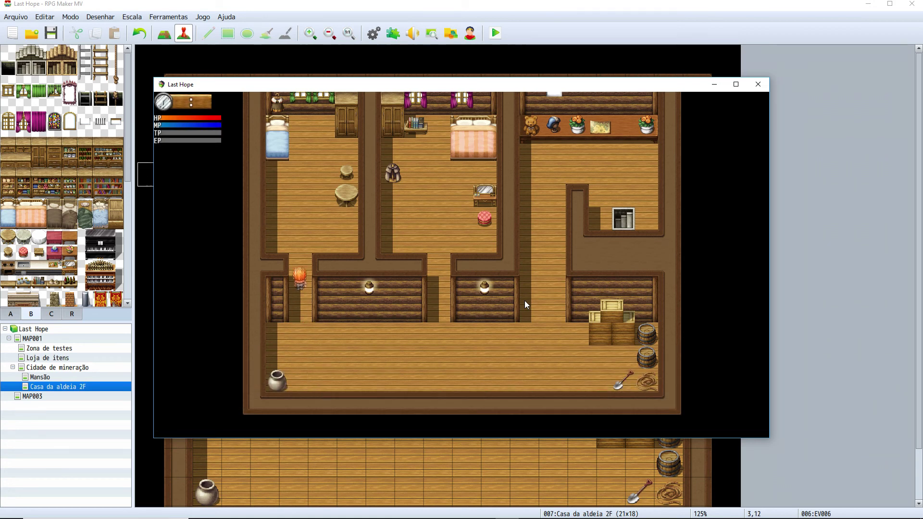
{"action": "key", "text": "Up"}
{"action": "key", "text": "Up"}
{"action": "key", "text": "Down"}
Walk the hero along the corridor and in and out of the second bedroom's doorway
{"action": "key", "text": "Right"}
{"action": "key", "text": "Up"}
{"action": "key", "text": "Right"}
{"action": "key", "text": "Up"}
{"action": "key", "text": "Up"}
{"action": "key", "text": "Up"}
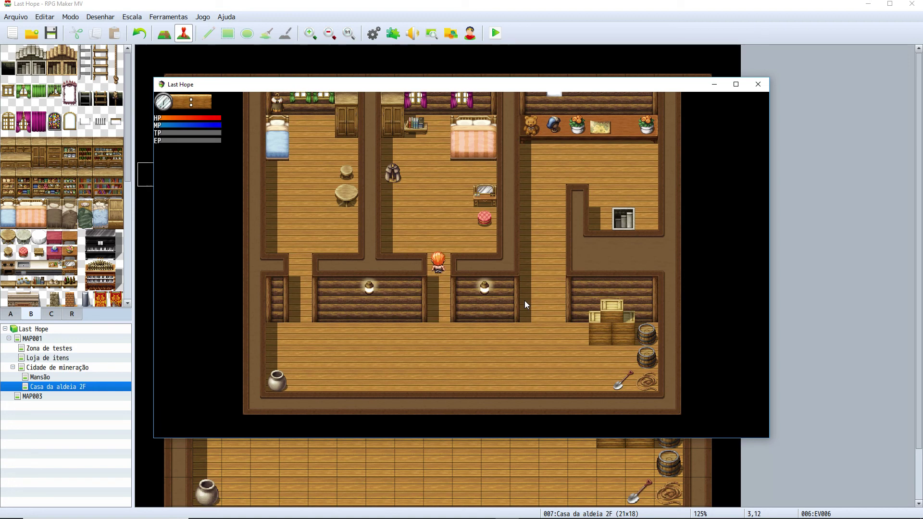
{"action": "key", "text": "Up"}
{"action": "key", "text": "Up"}
{"action": "key", "text": "Down"}
{"action": "key", "text": "Down"}
{"action": "key", "text": "Down"}
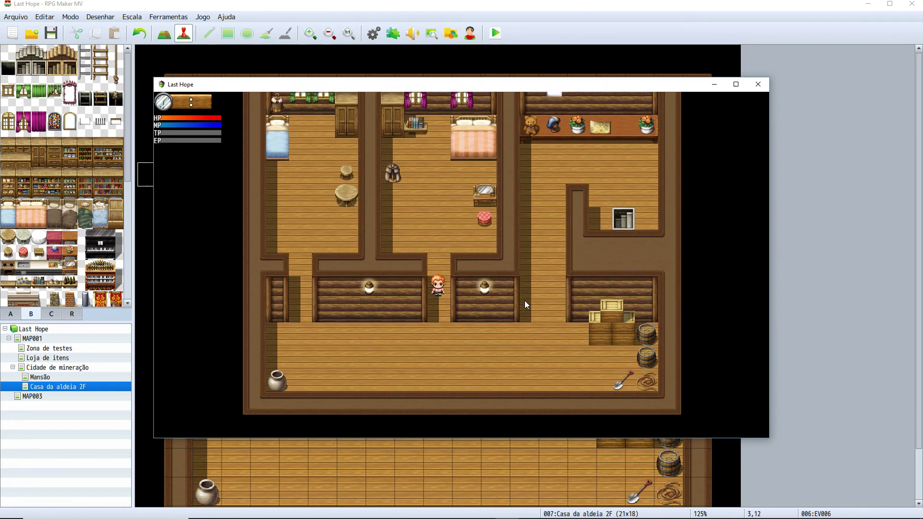
Walk the hero along the corridor and up into the room with the long shelf and staircase
{"action": "key", "text": "Down"}
{"action": "key", "text": "Down"}
{"action": "key", "text": "Down"}
{"action": "key", "text": "Right"}
{"action": "key", "text": "Right"}
{"action": "key", "text": "Right"}
{"action": "key", "text": "Right"}
{"action": "key", "text": "Right"}
{"action": "key", "text": "Up"}
{"action": "key", "text": "Up"}
{"action": "key", "text": "Up"}
{"action": "key", "text": "Up"}
{"action": "key", "text": "Up"}
{"action": "key", "text": "Up"}
{"action": "key", "text": "Up"}
{"action": "key", "text": "Up"}
{"action": "key", "text": "Right"}
{"action": "key", "text": "Up"}
{"action": "key", "text": "Down"}
{"action": "key", "text": "Right"}
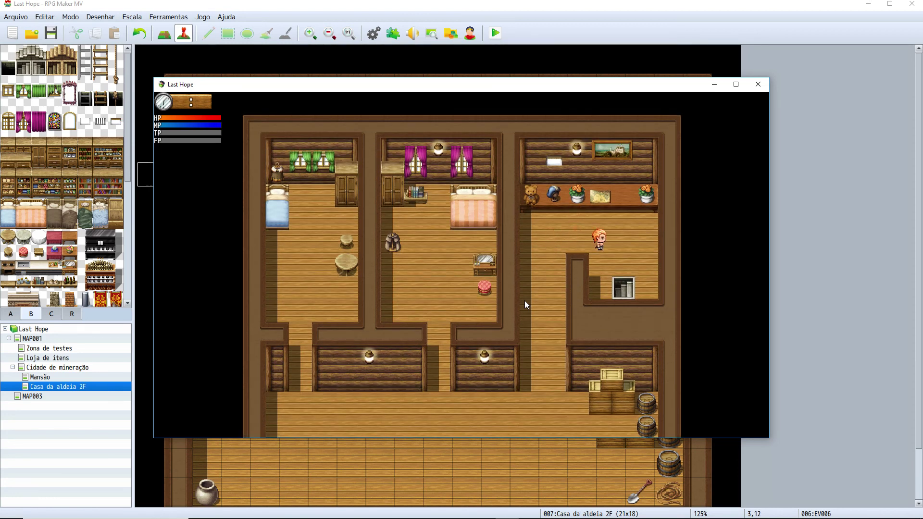
Walk the hero back out of the staircase room towards the corridor
{"action": "key", "text": "Left"}
{"action": "key", "text": "Left"}
{"action": "key", "text": "Left"}
{"action": "key", "text": "Down"}
{"action": "key", "text": "Down"}
{"action": "key", "text": "Down"}
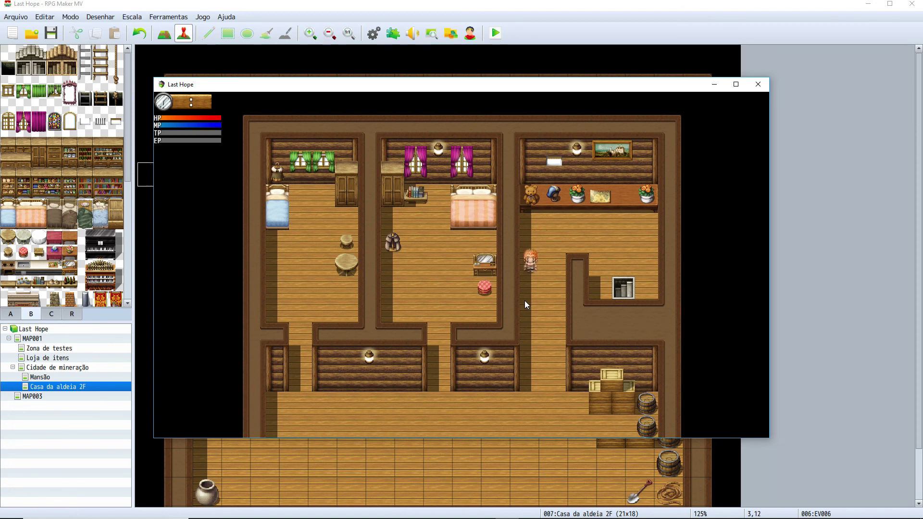